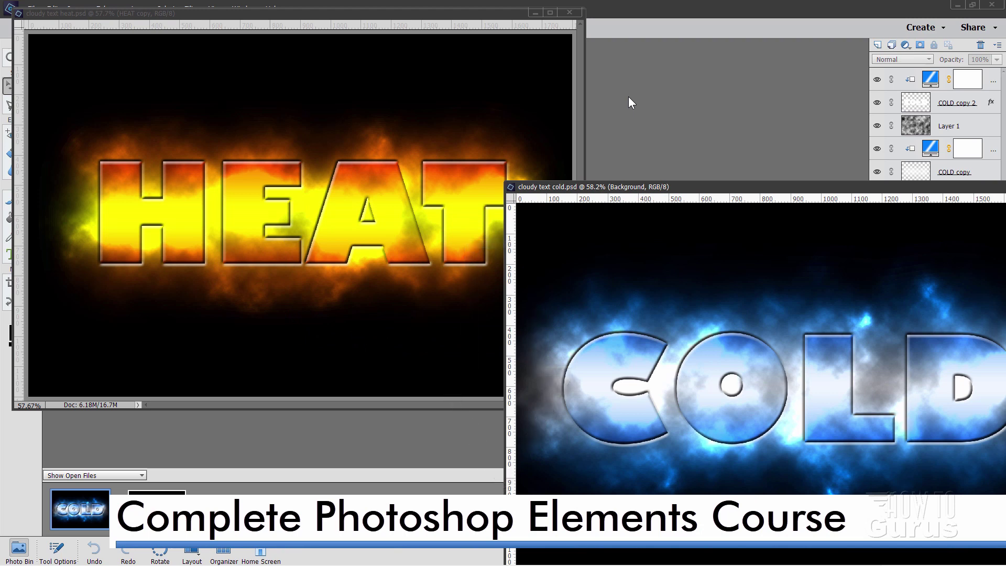
Move the COLD window aside, then close both the COLD and HEAT example documents.
{"action": "left_click_drag", "start_coordinate": [709, 188], "coordinate": [439, 112]}
{"action": "left_click", "coordinate": [788, 110]}
{"action": "left_click", "coordinate": [570, 12]}
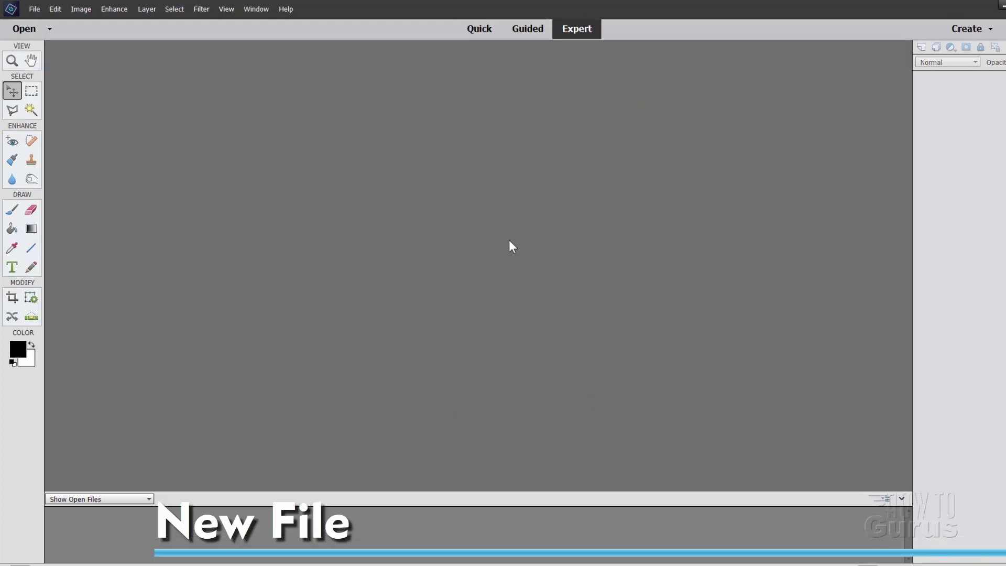
Create a blank Untitled-1 document, 6 × 4 in at 300 ppi, using the Default Photoshop Elements Size preset.
{"action": "left_click", "coordinate": [37, 10]}
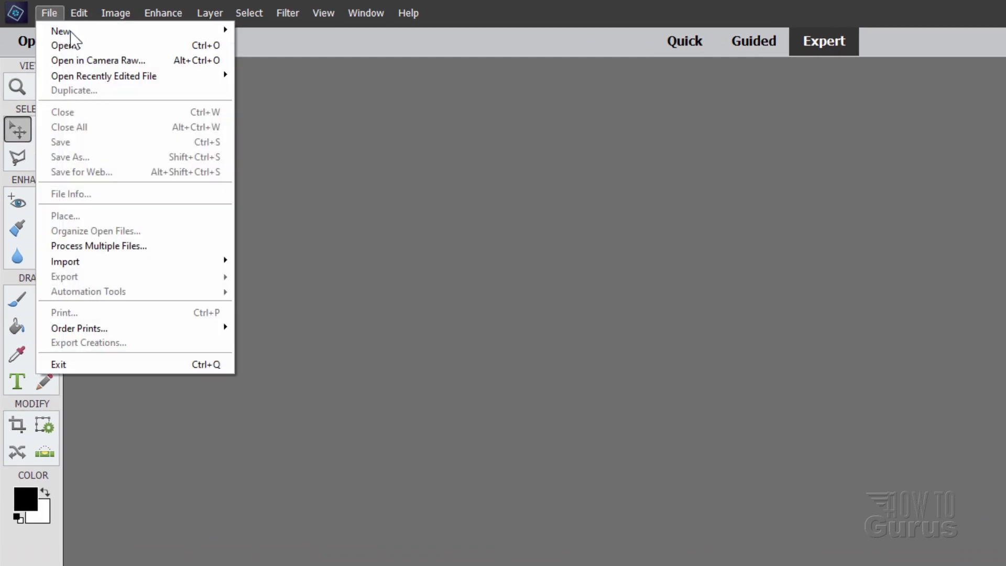
{"action": "mouse_move", "coordinate": [65, 32]}
{"action": "left_click", "coordinate": [284, 31]}
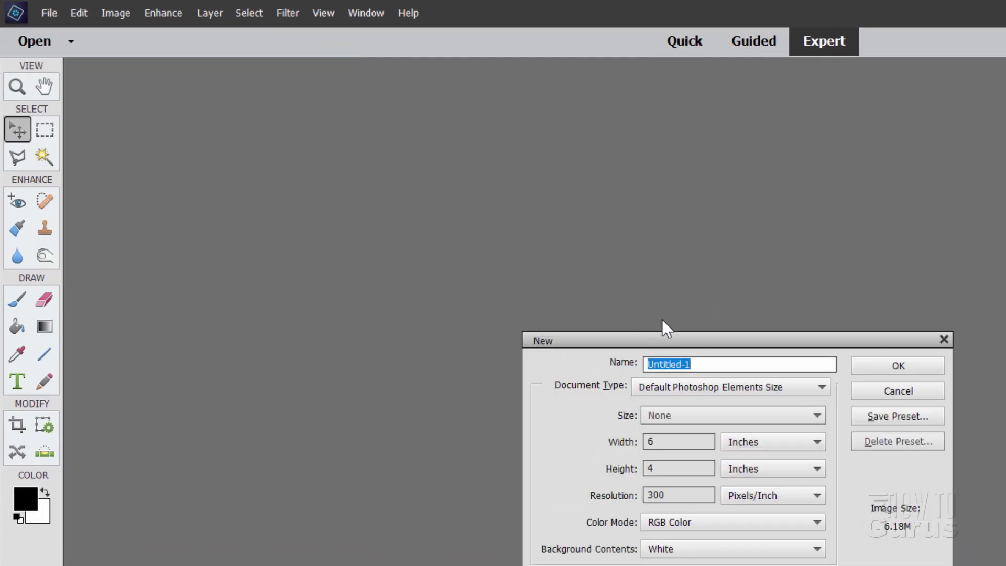
{"action": "left_click", "coordinate": [599, 309]}
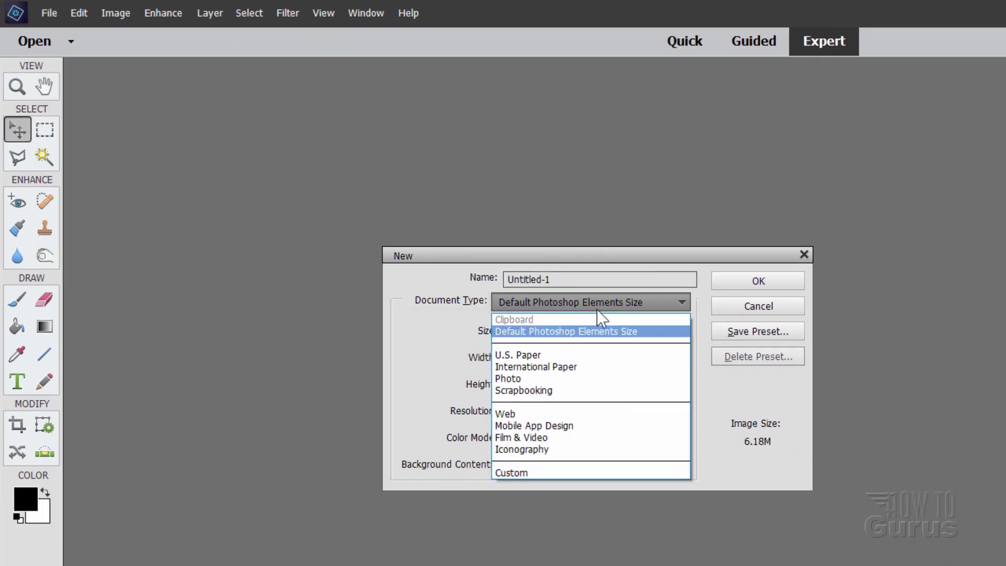
{"action": "left_click", "coordinate": [560, 334]}
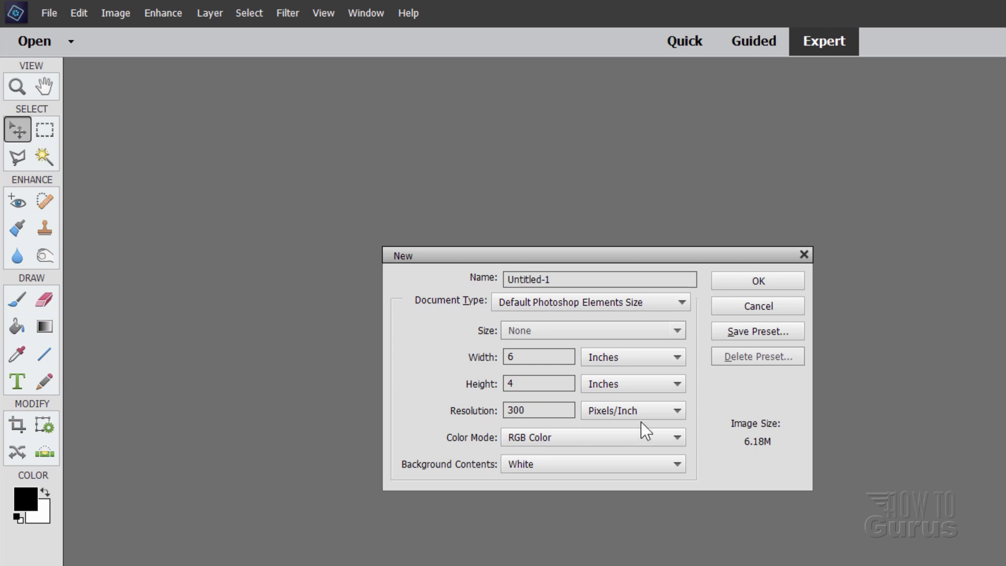
{"action": "left_click", "coordinate": [730, 281]}
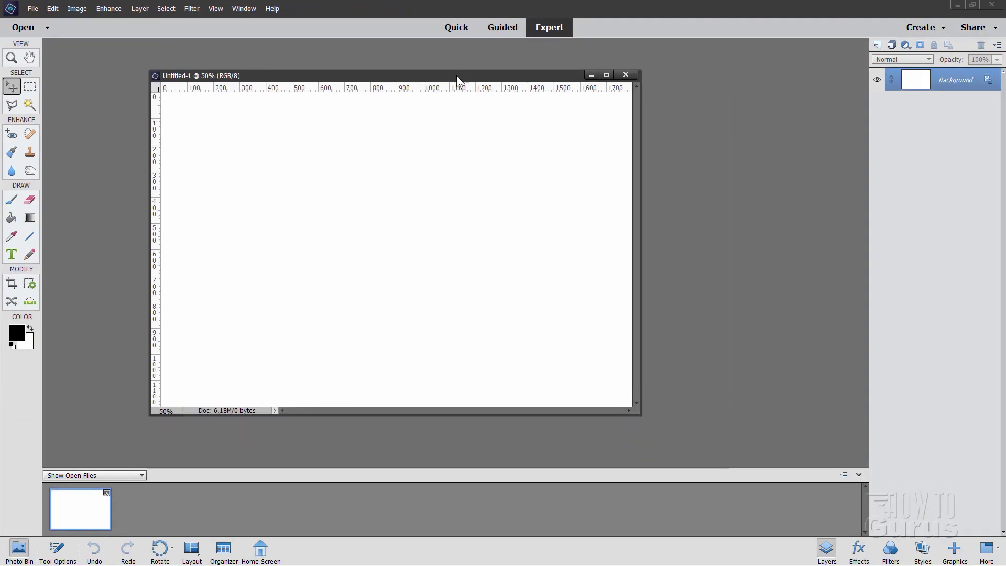
Dock Untitled-1 as a tab and fill its background solid black with the Paint Bucket.
{"action": "left_click_drag", "start_coordinate": [457, 75], "coordinate": [465, 51]}
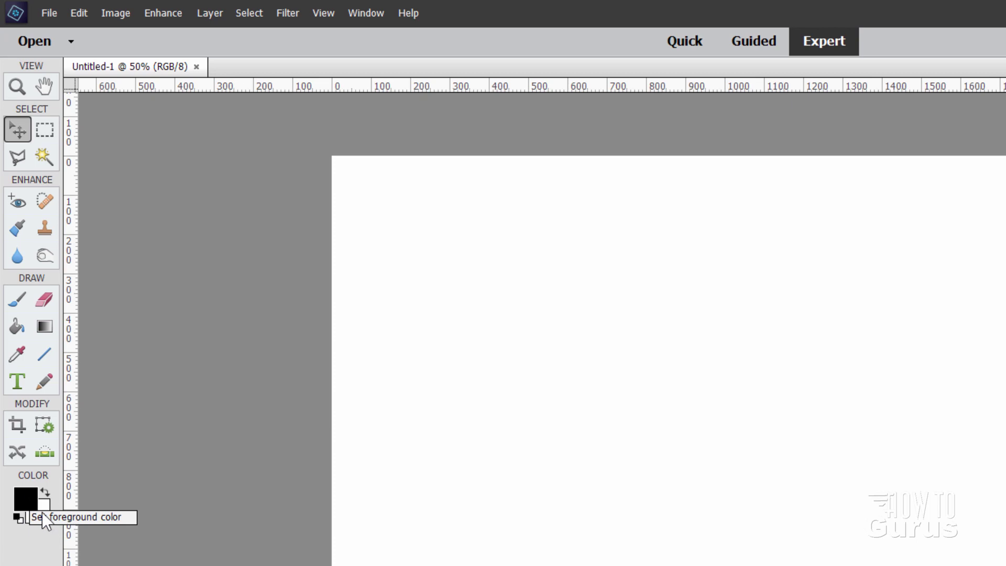
{"action": "left_click", "coordinate": [17, 326]}
{"action": "left_click", "coordinate": [598, 357]}
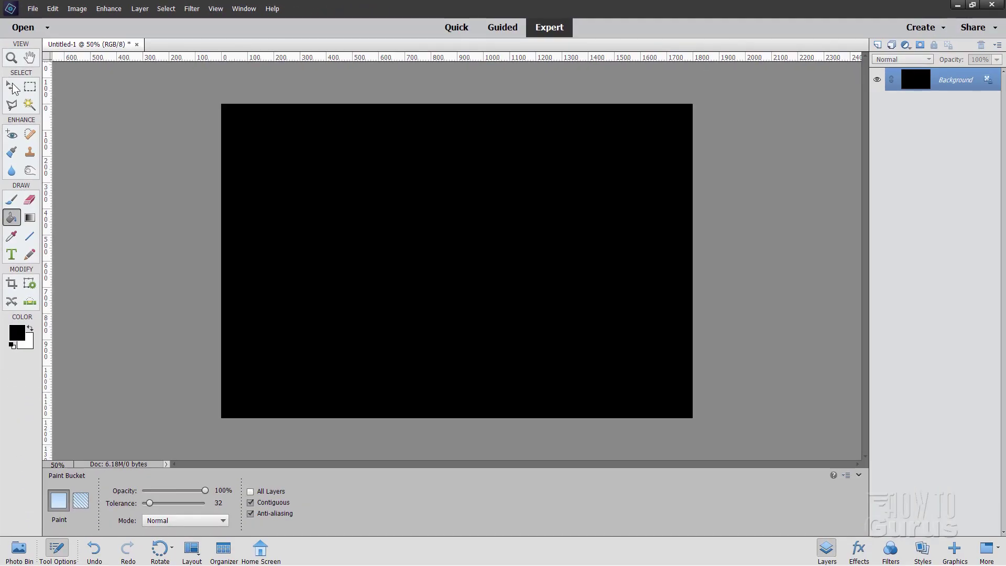
Make white the foreground colour and set the type font to Gill Sans Ultra Bold Regular.
{"action": "left_click", "coordinate": [13, 88]}
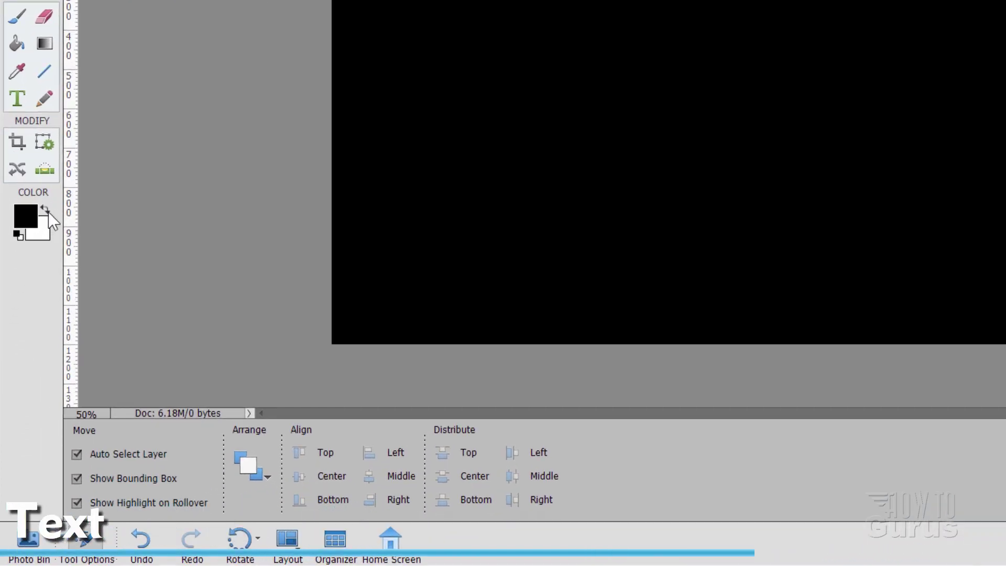
{"action": "left_click", "coordinate": [47, 209]}
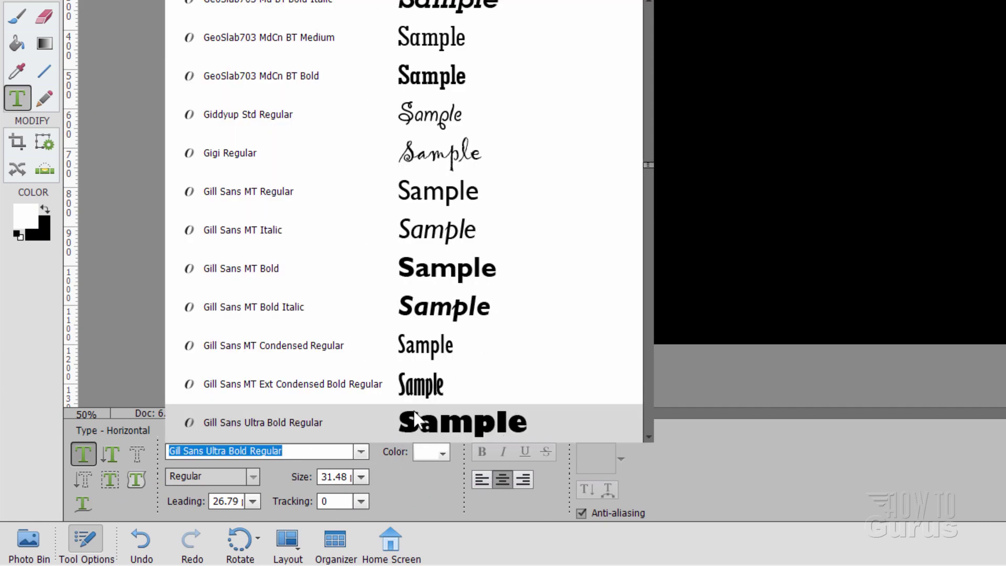
{"action": "scroll", "coordinate": [398, 367], "scroll_direction": "down", "scroll_amount": 3}
{"action": "scroll", "coordinate": [397, 360], "scroll_direction": "down", "scroll_amount": 2}
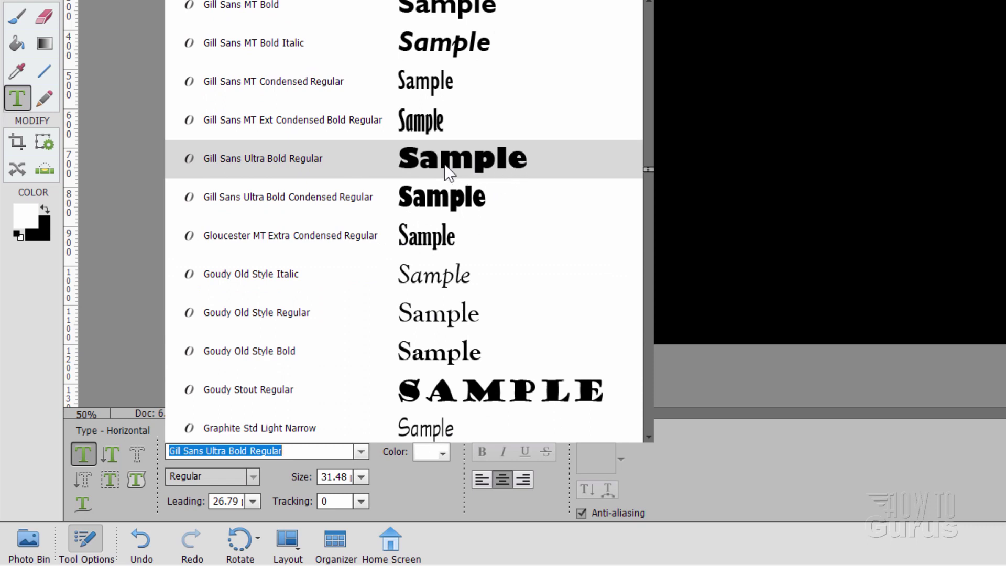
{"action": "left_click", "coordinate": [518, 175]}
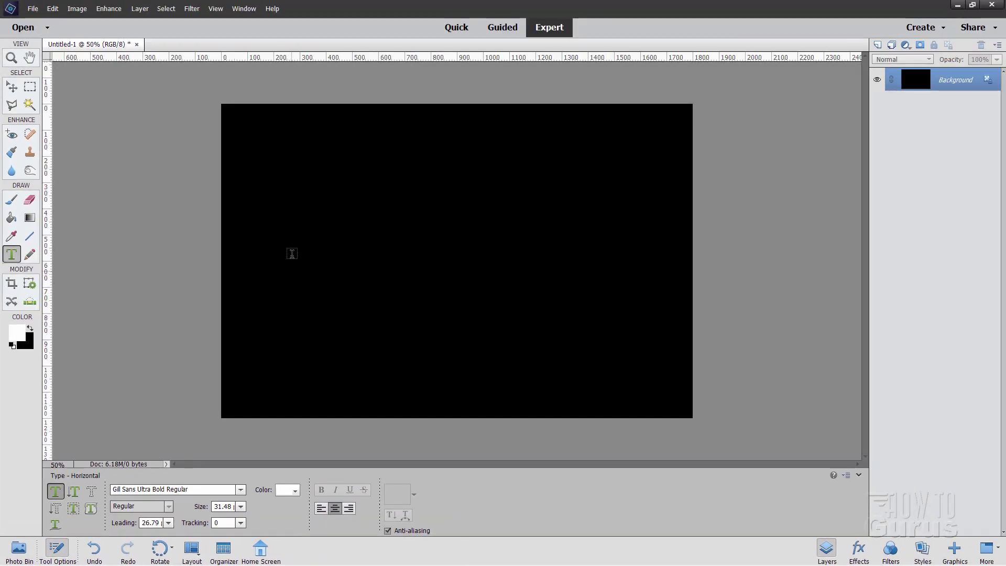
Type white HEAT text at 72 pt on the canvas and commit it.
{"action": "left_click", "coordinate": [291, 265]}
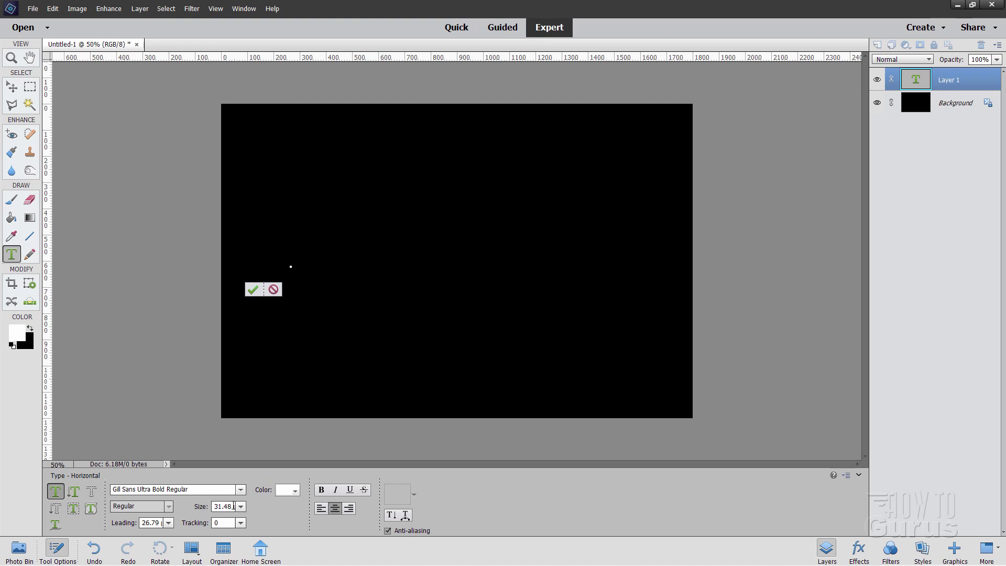
{"action": "left_click", "coordinate": [241, 506]}
{"action": "left_click", "coordinate": [239, 507]}
{"action": "type", "text": "HEAT"}
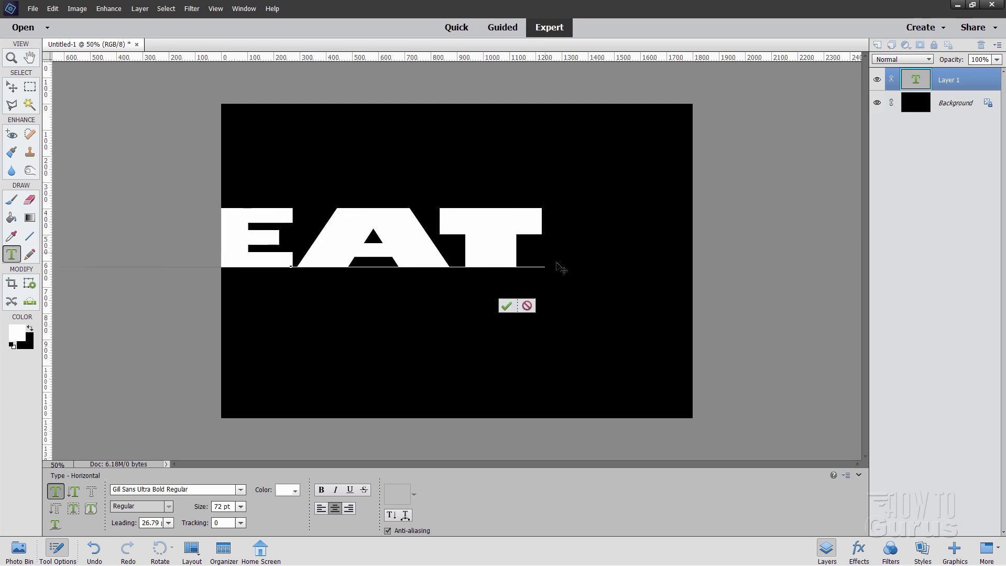
{"action": "key", "text": "KP_Enter"}
Move HEAT to the centre and stretch it to about 74% width and 171% height.
{"action": "key", "text": "v"}
{"action": "left_click_drag", "start_coordinate": [560, 268], "coordinate": [638, 262]}
{"action": "left_click_drag", "start_coordinate": [482, 258], "coordinate": [482, 269]}
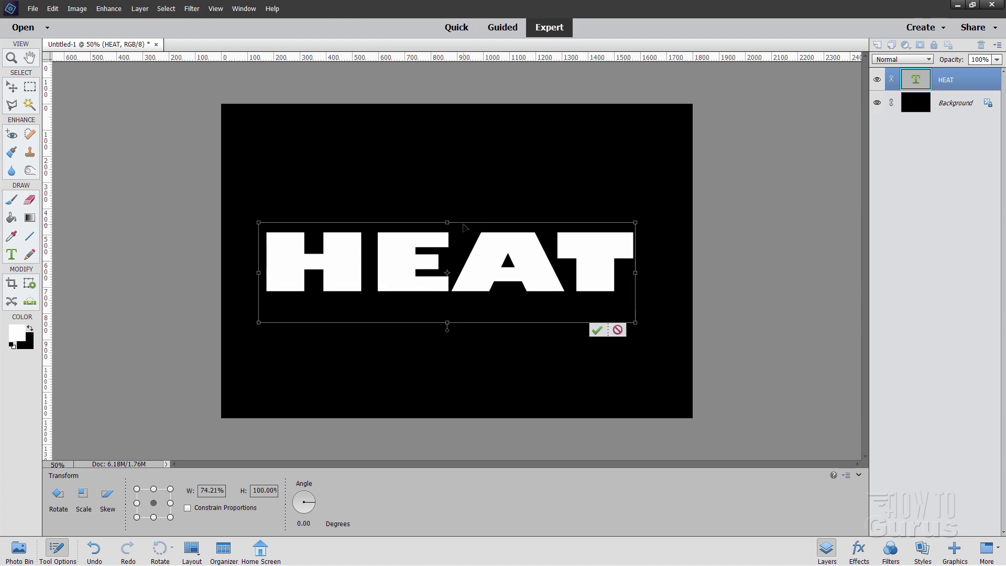
{"action": "left_click_drag", "start_coordinate": [447, 222], "coordinate": [446, 153]}
{"action": "left_click_drag", "start_coordinate": [477, 258], "coordinate": [483, 300]}
Commit the stretch, duplicate HEAT as HEAT copy, hide the original, and simplify the copy.
{"action": "left_click", "coordinate": [607, 372]}
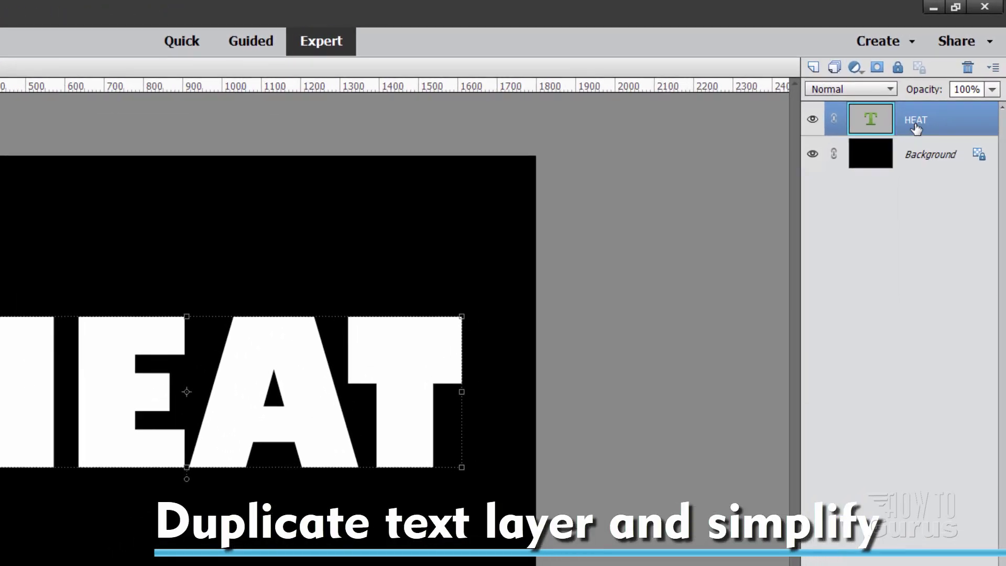
{"action": "right_click", "coordinate": [914, 124]}
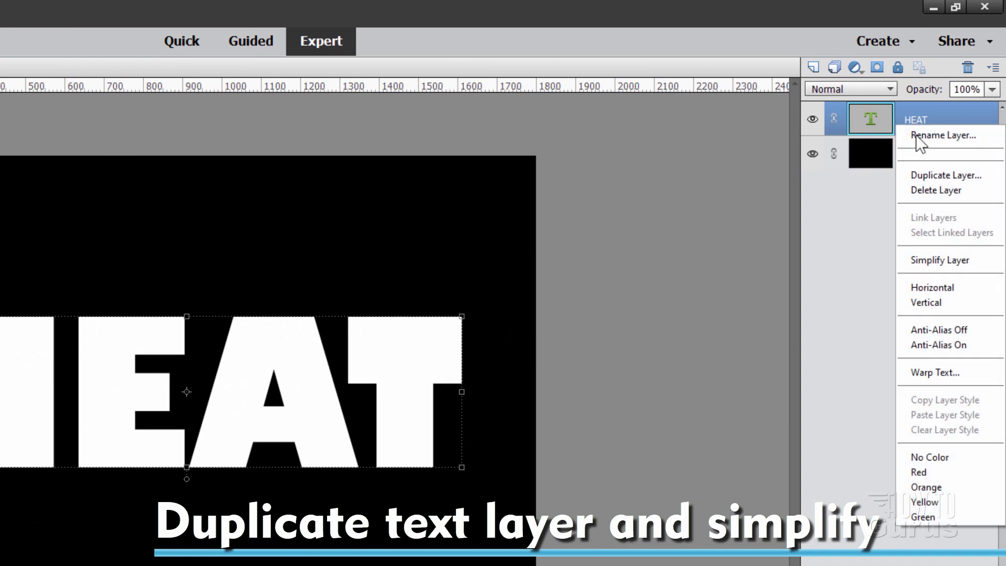
{"action": "left_click", "coordinate": [924, 171]}
{"action": "left_click", "coordinate": [392, 258]}
{"action": "left_click", "coordinate": [813, 154]}
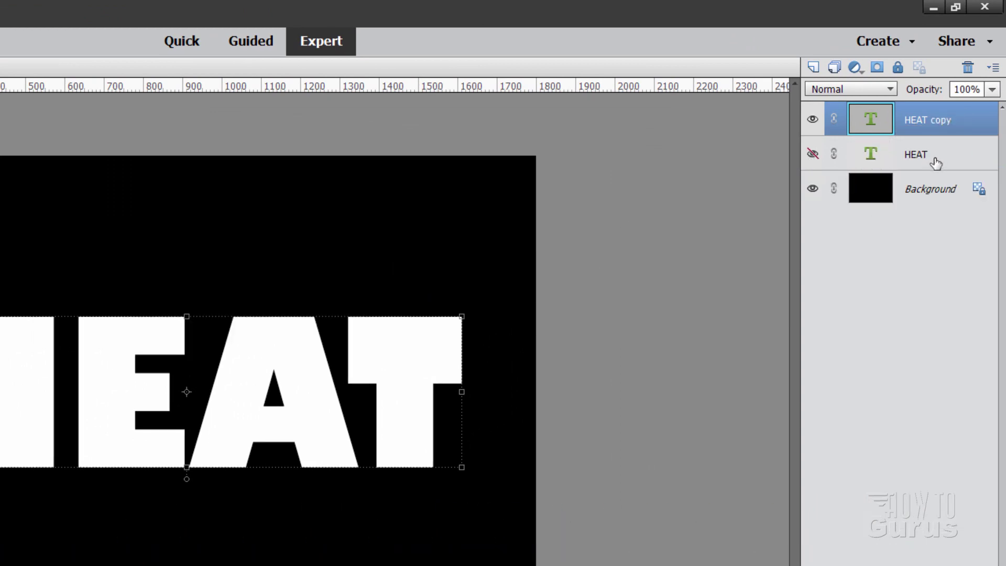
{"action": "right_click", "coordinate": [918, 122]}
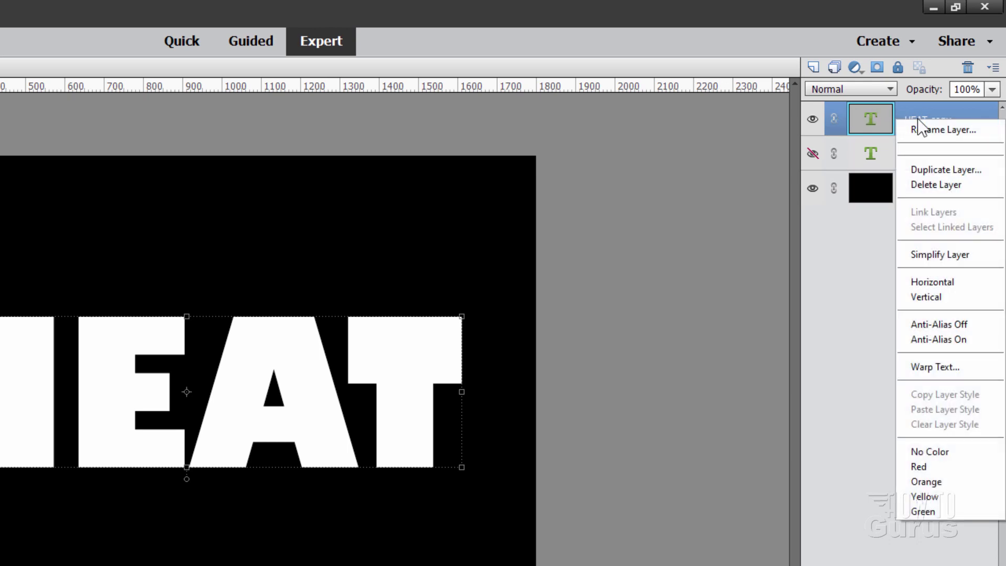
{"action": "left_click", "coordinate": [924, 255]}
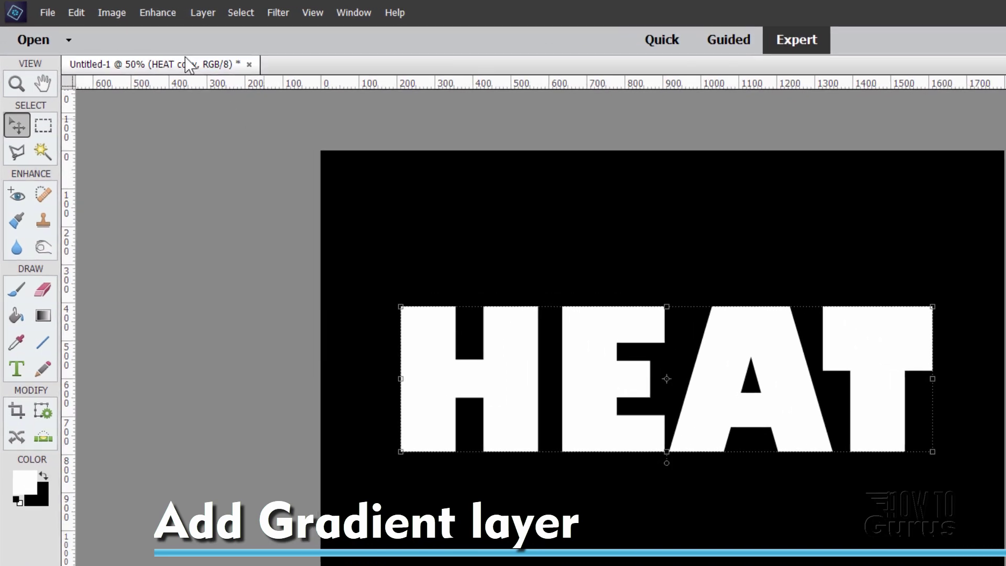
Add a Gradient Fill layer clipped to HEAT copy using the Orange, Yellow, Orange preset.
{"action": "left_click", "coordinate": [140, 8]}
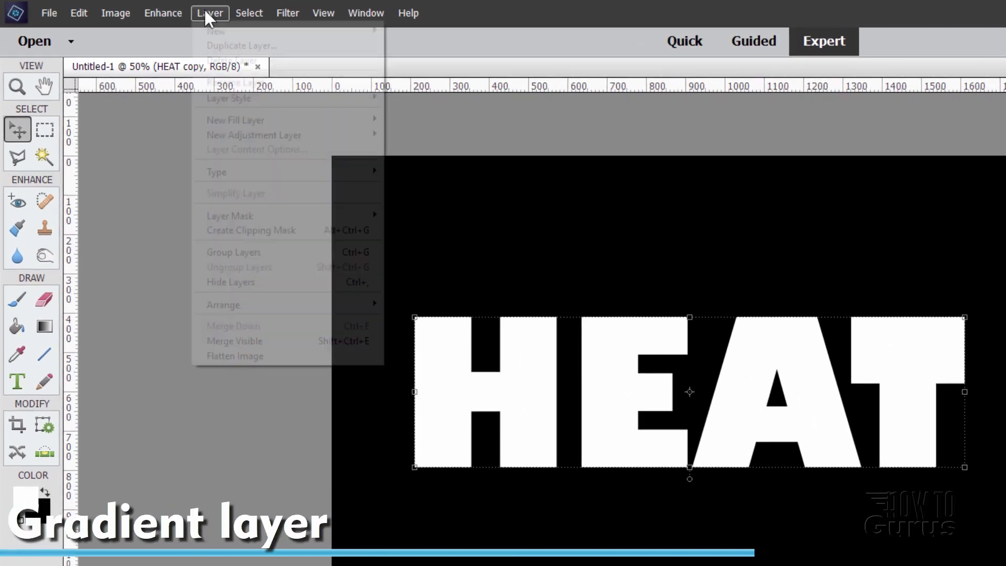
{"action": "mouse_move", "coordinate": [263, 111]}
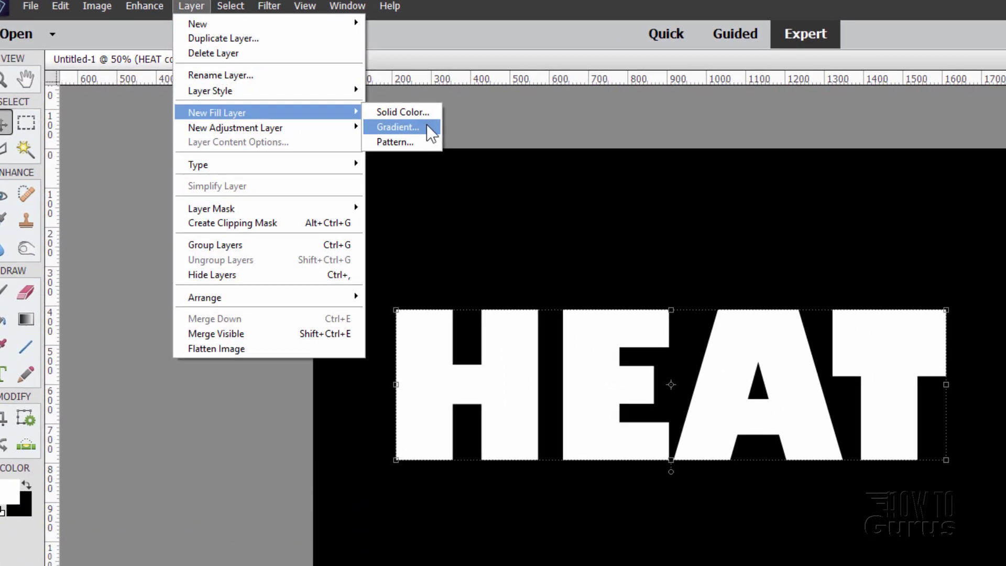
{"action": "left_click", "coordinate": [426, 127]}
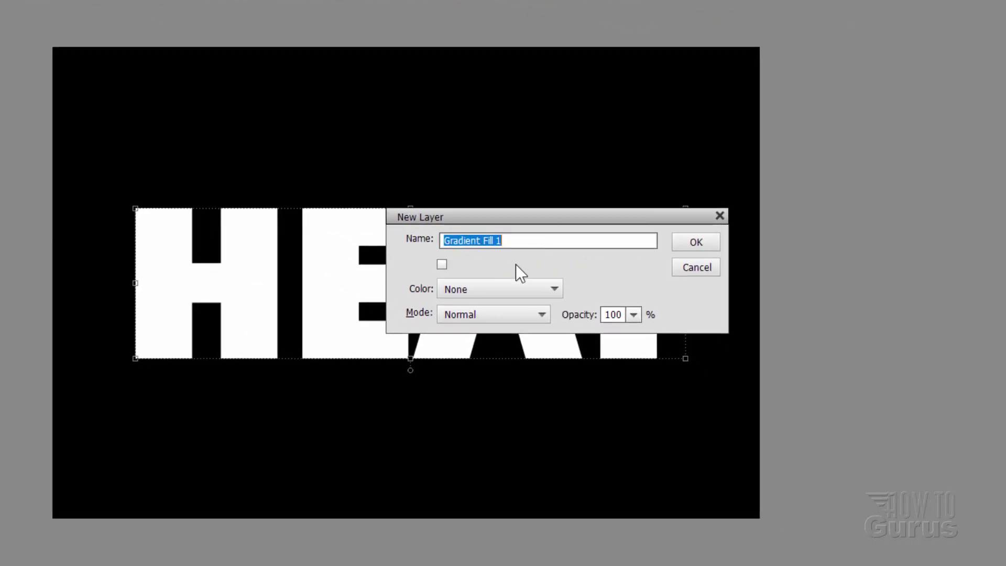
{"action": "left_click", "coordinate": [439, 264]}
{"action": "left_click", "coordinate": [691, 244]}
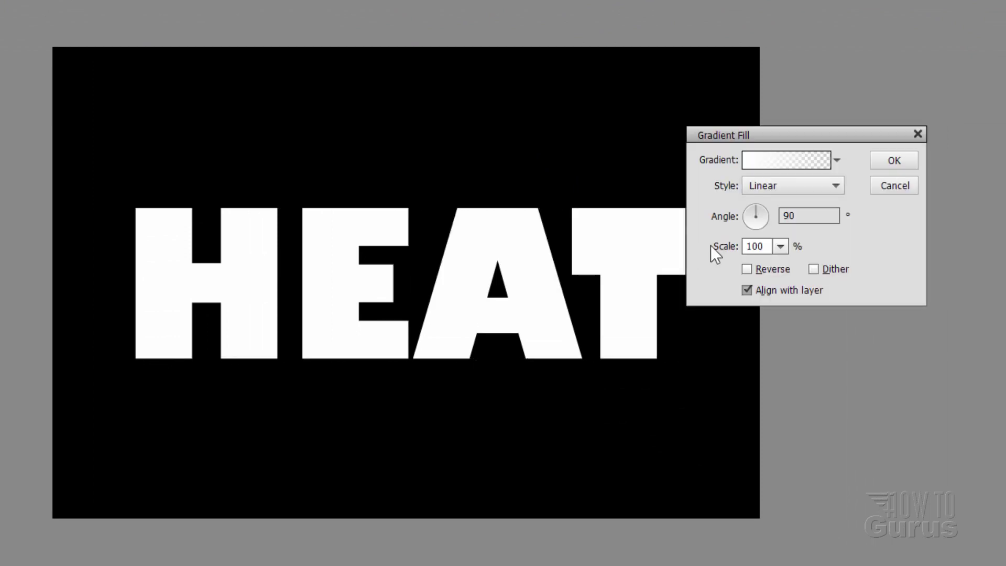
{"action": "left_click_drag", "start_coordinate": [762, 137], "coordinate": [800, 126]}
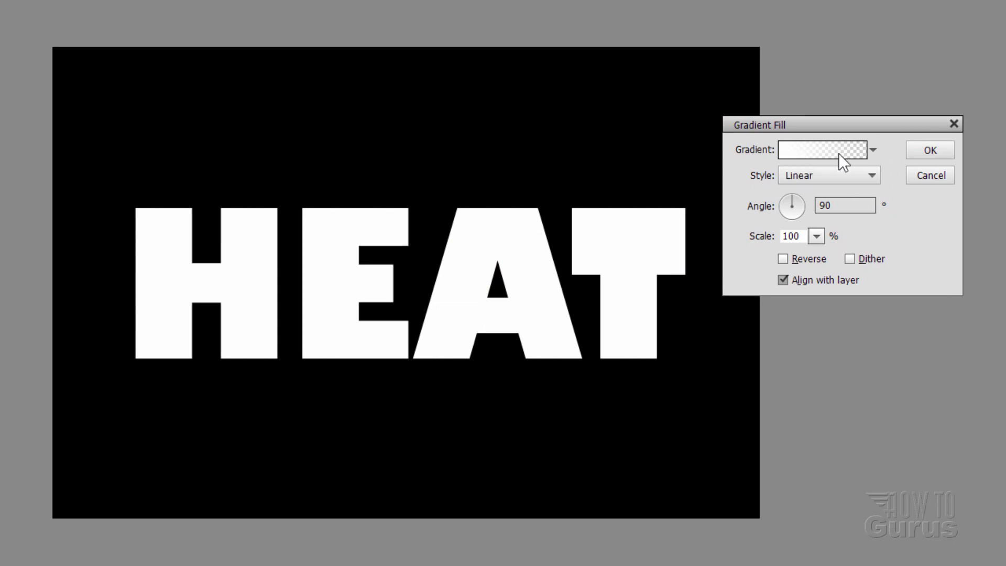
{"action": "left_click", "coordinate": [796, 150]}
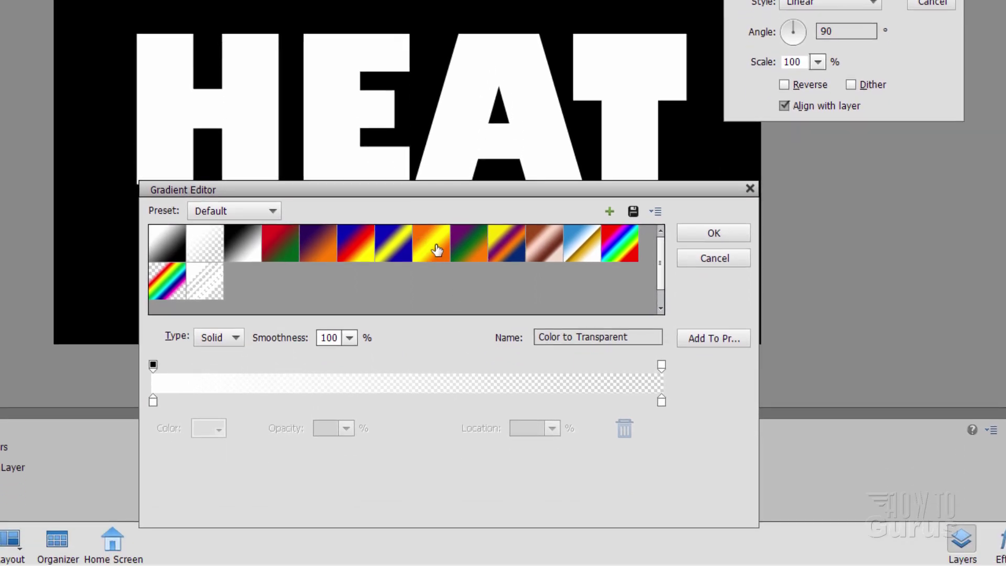
{"action": "left_click", "coordinate": [437, 251]}
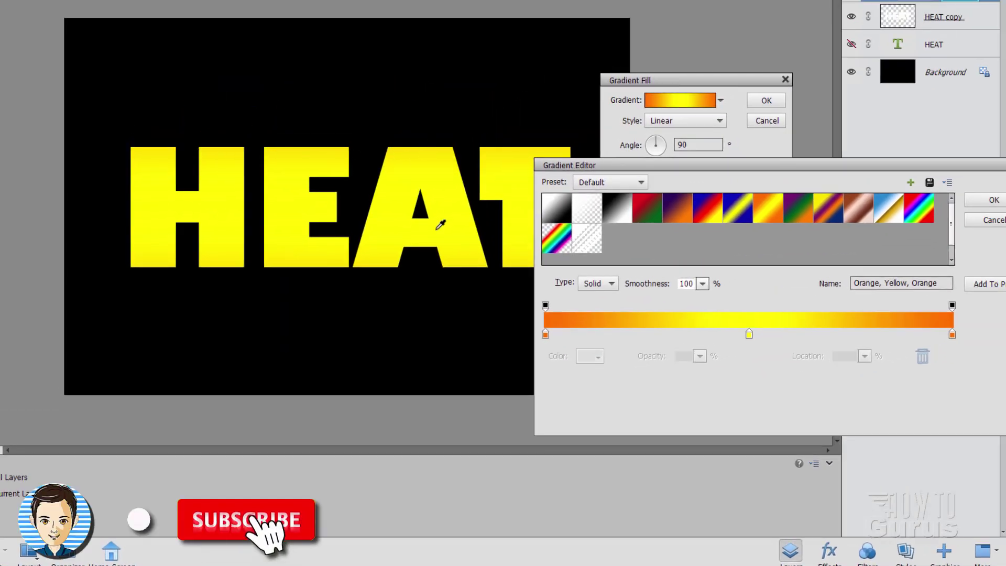
Move the orange gradient stops inward to about 26% and 76%, then confirm the fill.
{"action": "left_click_drag", "start_coordinate": [732, 167], "coordinate": [603, 178]}
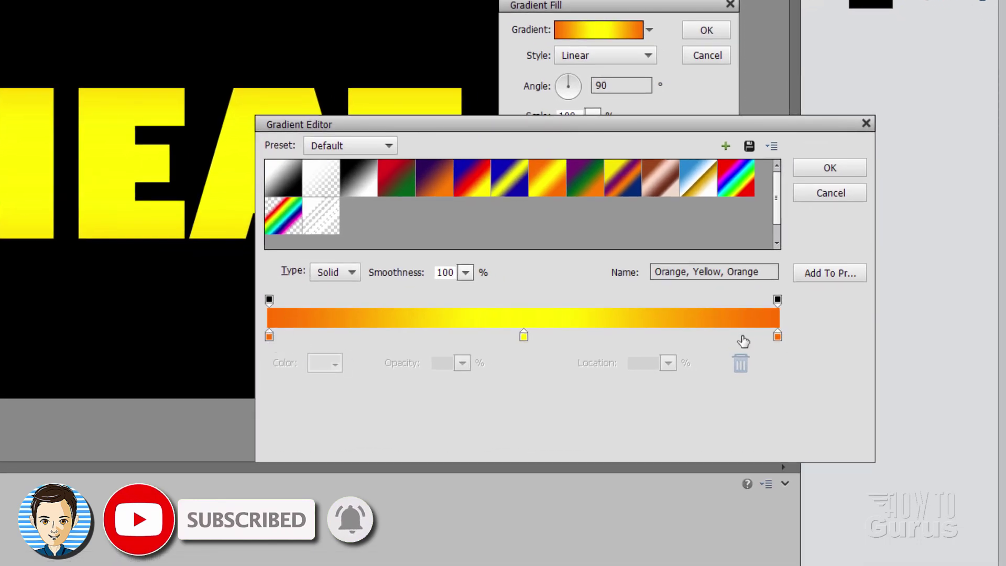
{"action": "left_click_drag", "start_coordinate": [269, 335], "coordinate": [383, 333]}
{"action": "left_click_drag", "start_coordinate": [777, 335], "coordinate": [675, 336]}
{"action": "left_click_drag", "start_coordinate": [382, 335], "coordinate": [393, 338]}
{"action": "left_click_drag", "start_coordinate": [674, 336], "coordinate": [661, 338]}
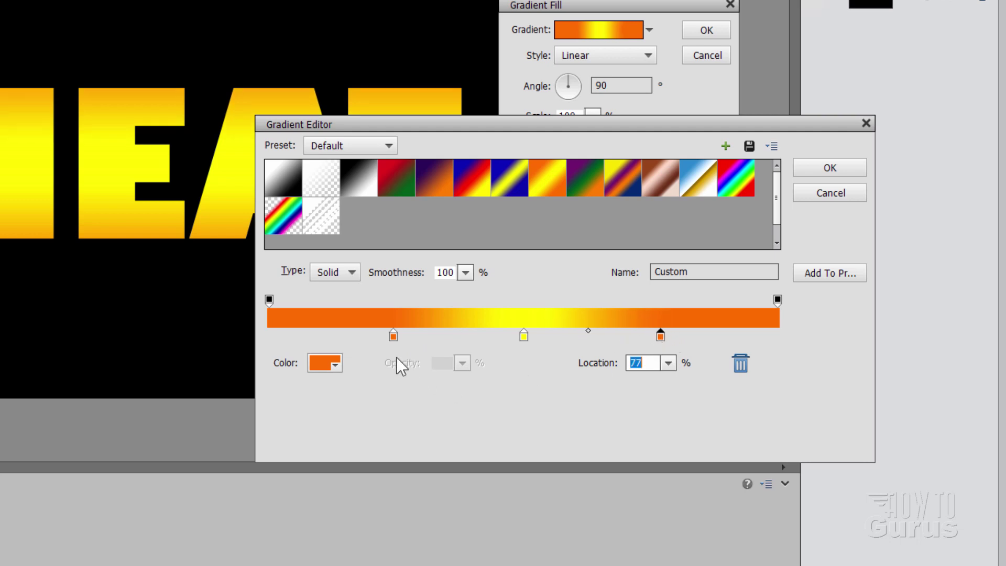
{"action": "left_click_drag", "start_coordinate": [394, 337], "coordinate": [401, 337]}
{"action": "left_click_drag", "start_coordinate": [415, 129], "coordinate": [543, 131]}
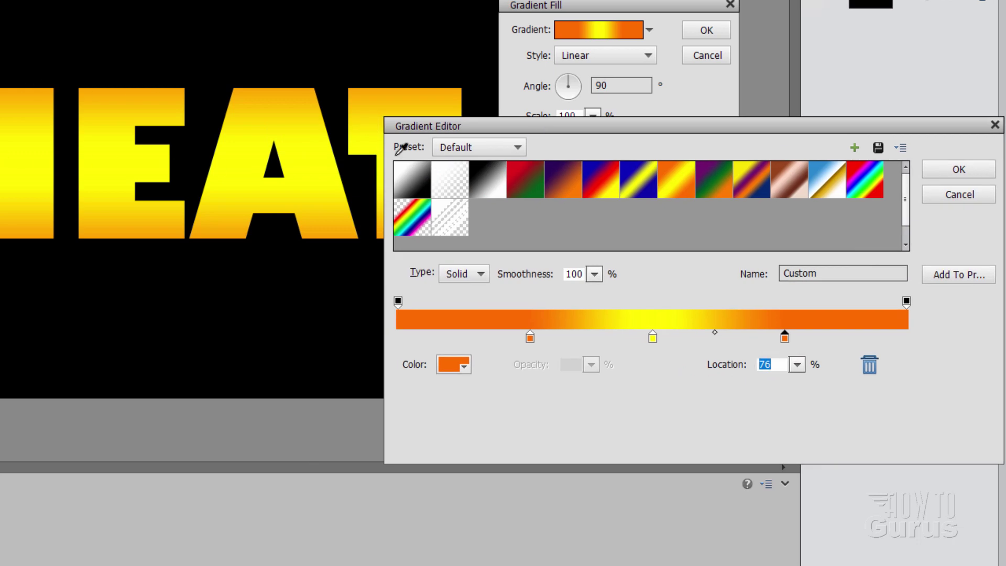
{"action": "key", "text": "Return"}
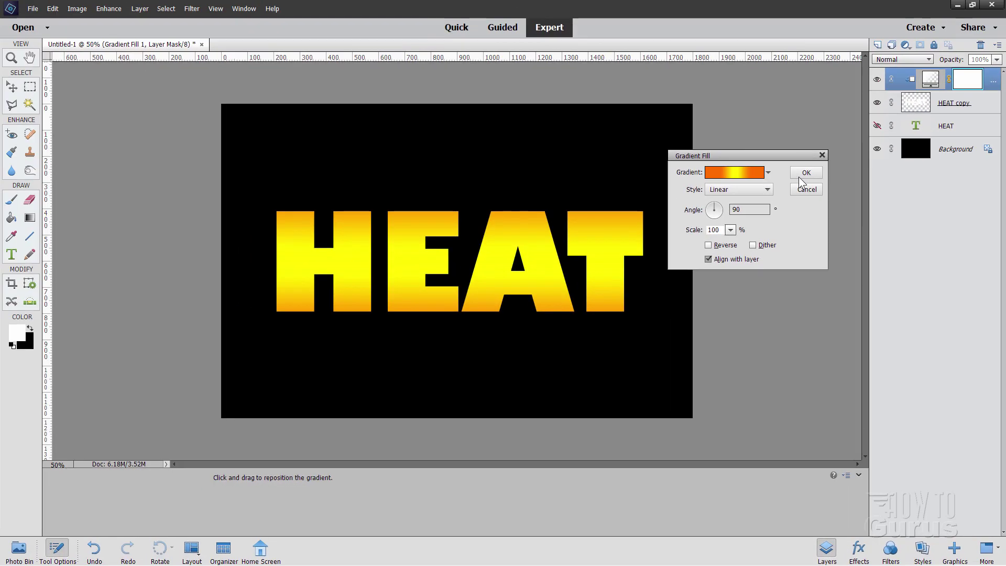
{"action": "left_click", "coordinate": [726, 59]}
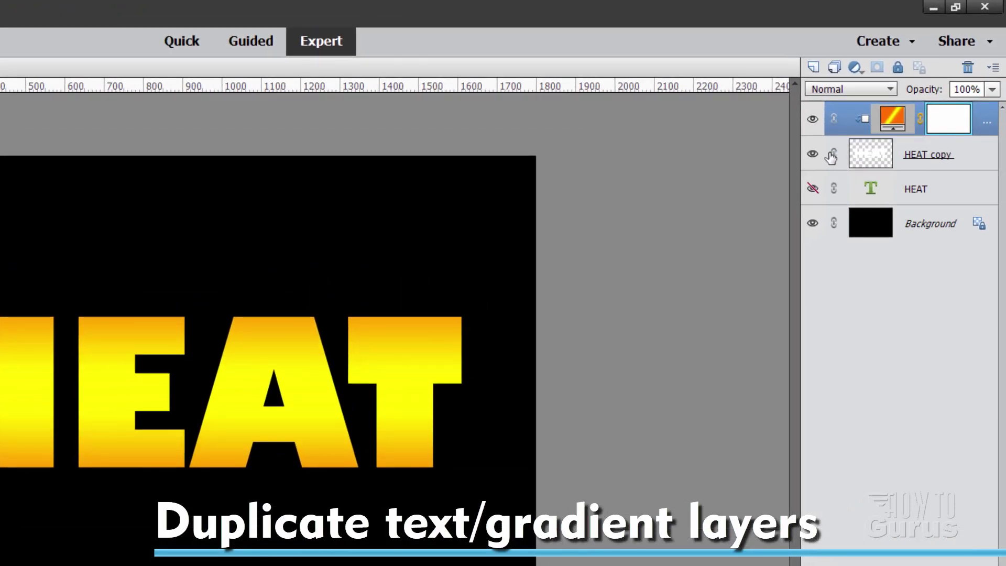
Duplicate HEAT copy with its gradient fill layer into HEAT copy 2 and a second fill, then select the top fill layer.
{"action": "left_click", "coordinate": [964, 165], "text": "ctrl"}
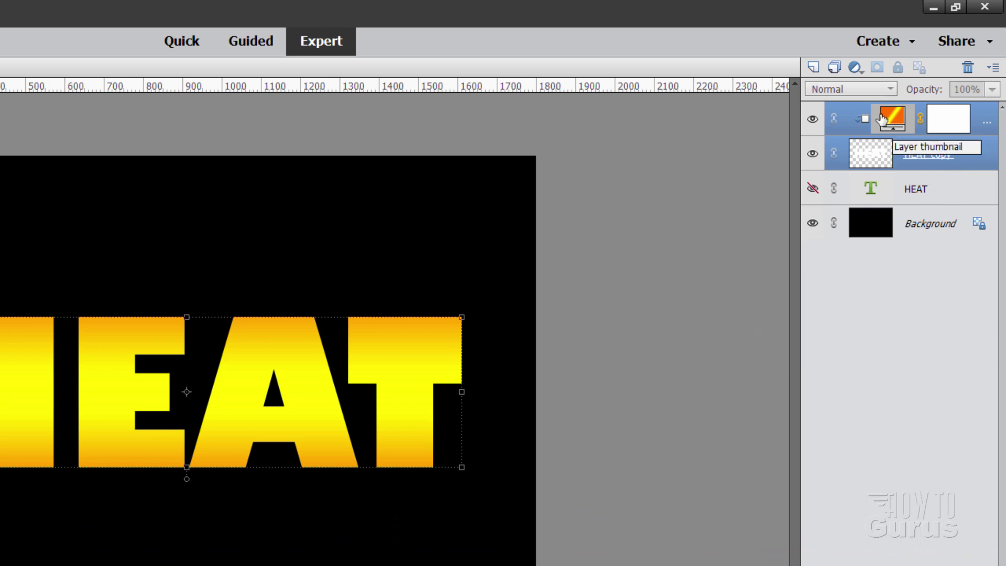
{"action": "right_click", "coordinate": [927, 154]}
{"action": "left_click", "coordinate": [919, 202]}
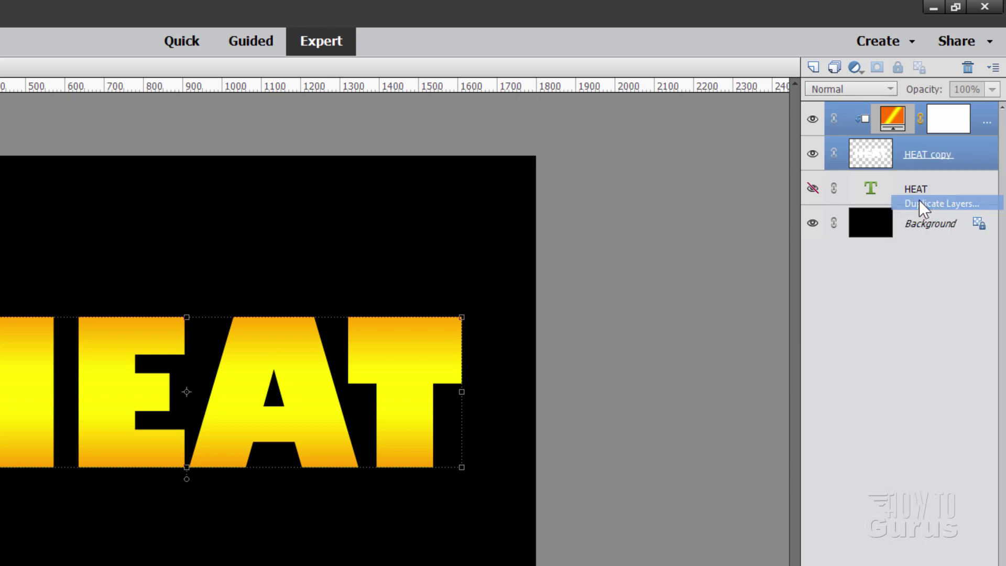
{"action": "left_click", "coordinate": [399, 256]}
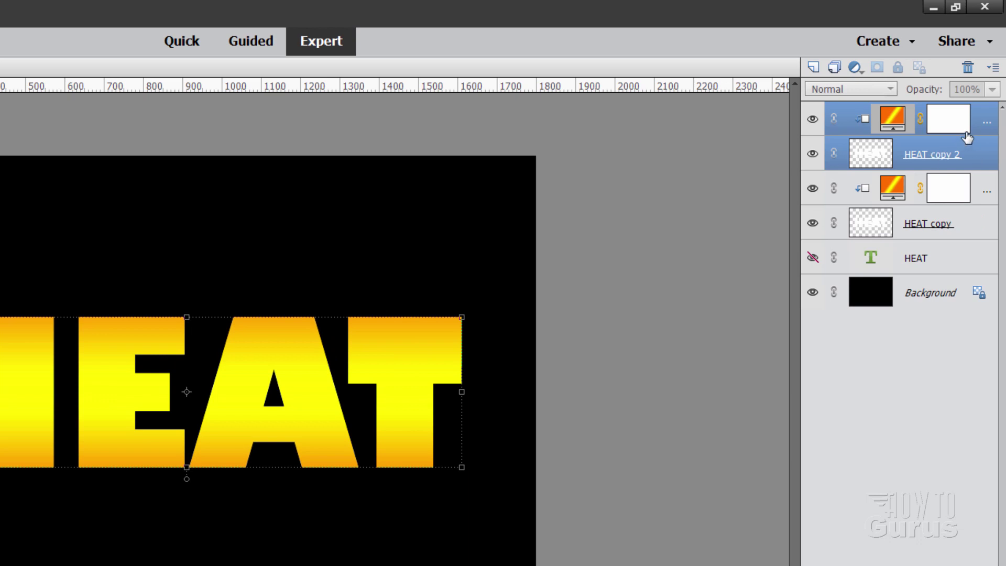
{"action": "left_click", "coordinate": [928, 129]}
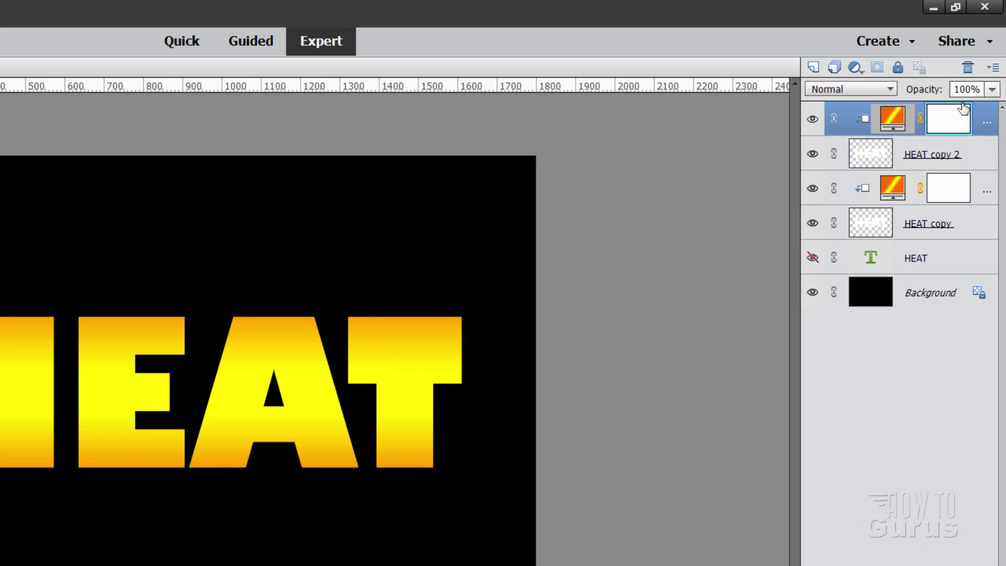
Add Layer 1 on top, render Clouds into it, and set its blend mode to Color Dodge.
{"action": "left_click", "coordinate": [814, 67]}
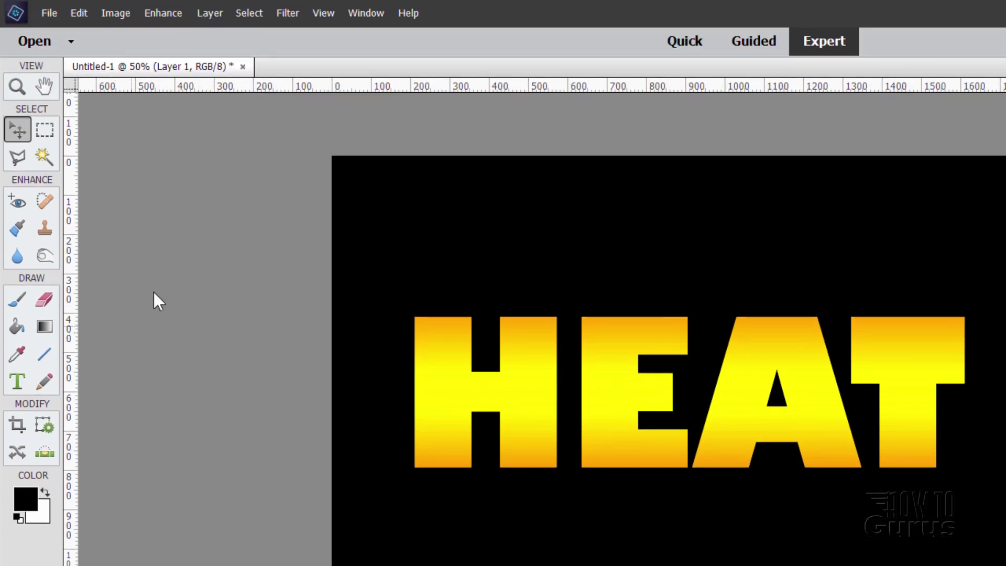
{"action": "left_click", "coordinate": [285, 19]}
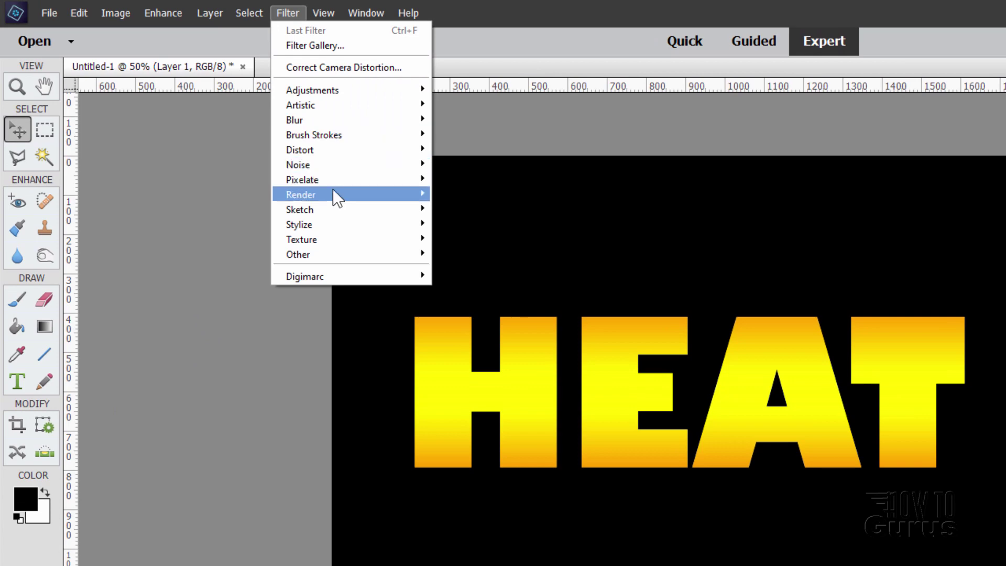
{"action": "mouse_move", "coordinate": [341, 196]}
{"action": "left_click", "coordinate": [485, 197]}
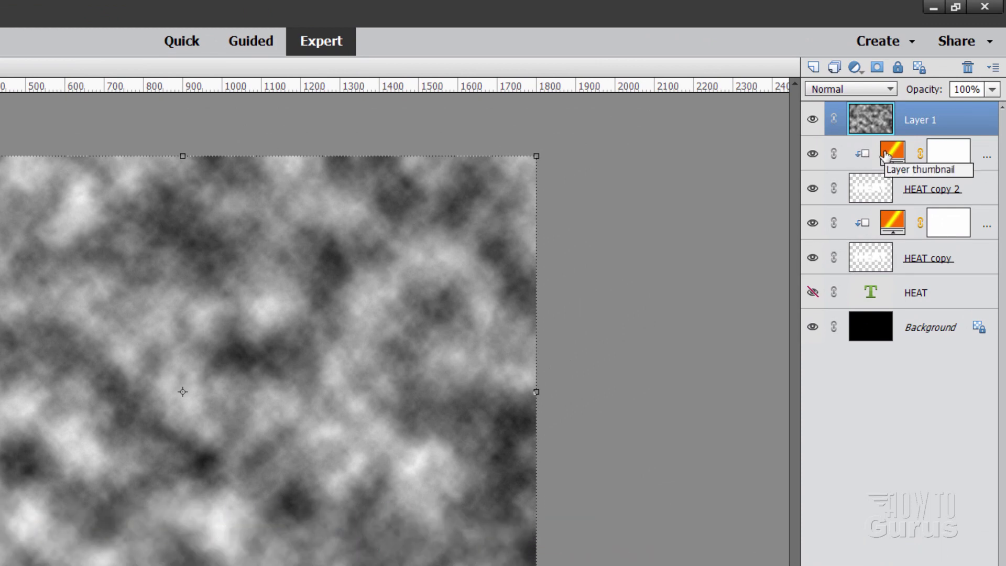
{"action": "left_click", "coordinate": [871, 90]}
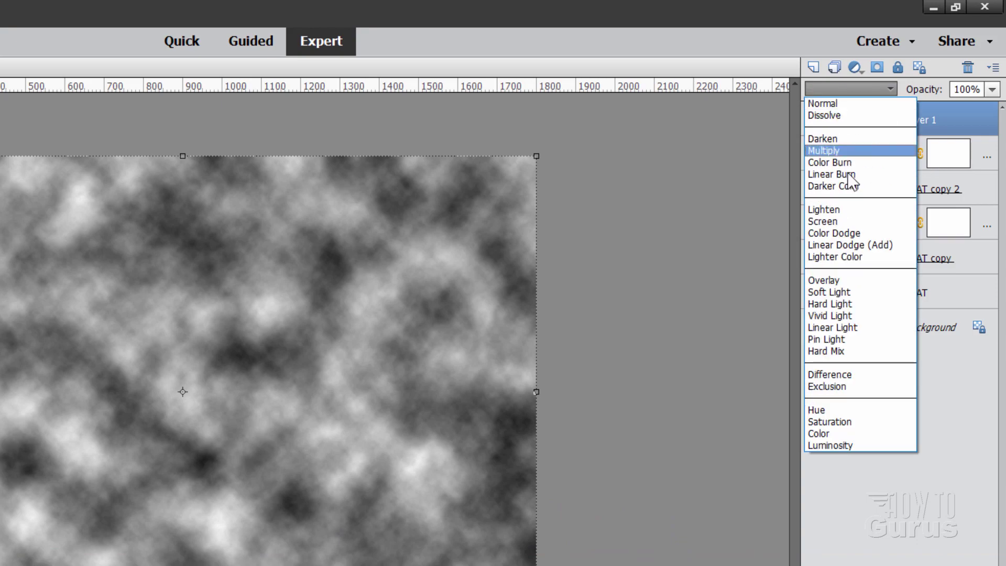
{"action": "left_click", "coordinate": [842, 229]}
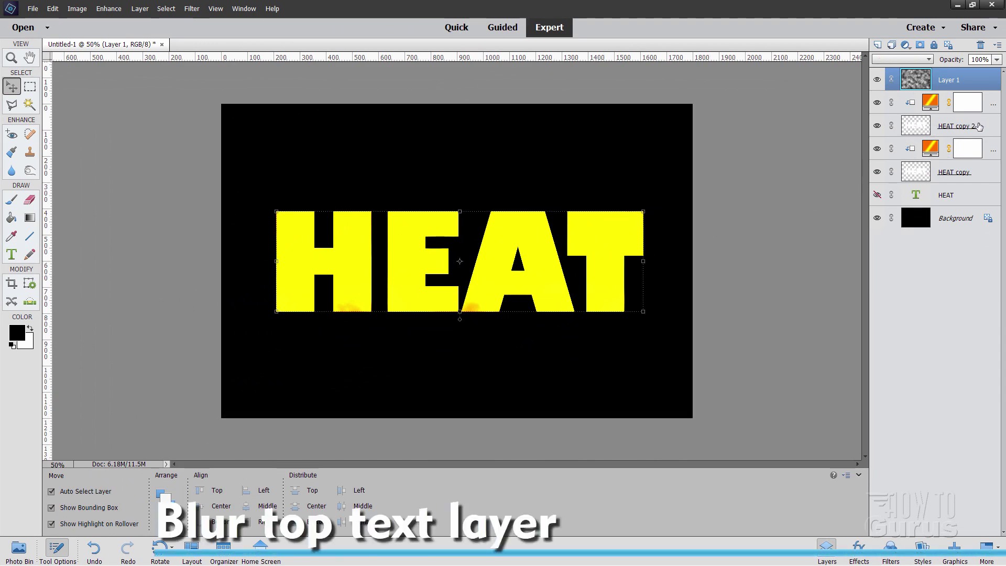
Apply a Gaussian Blur of about 95.6 pixels to the HEAT copy 2 layer.
{"action": "left_click", "coordinate": [901, 134]}
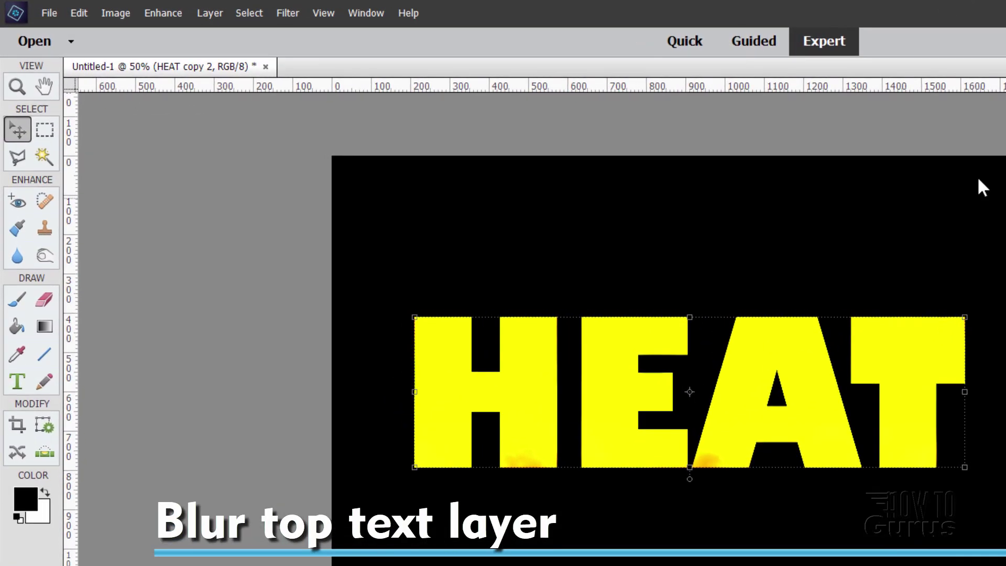
{"action": "left_click", "coordinate": [288, 13]}
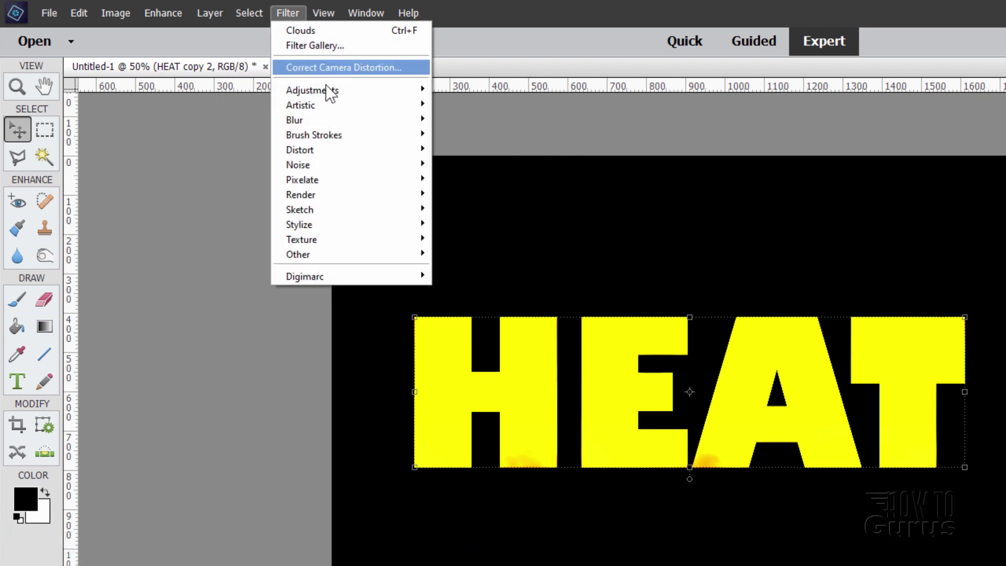
{"action": "mouse_move", "coordinate": [338, 123]}
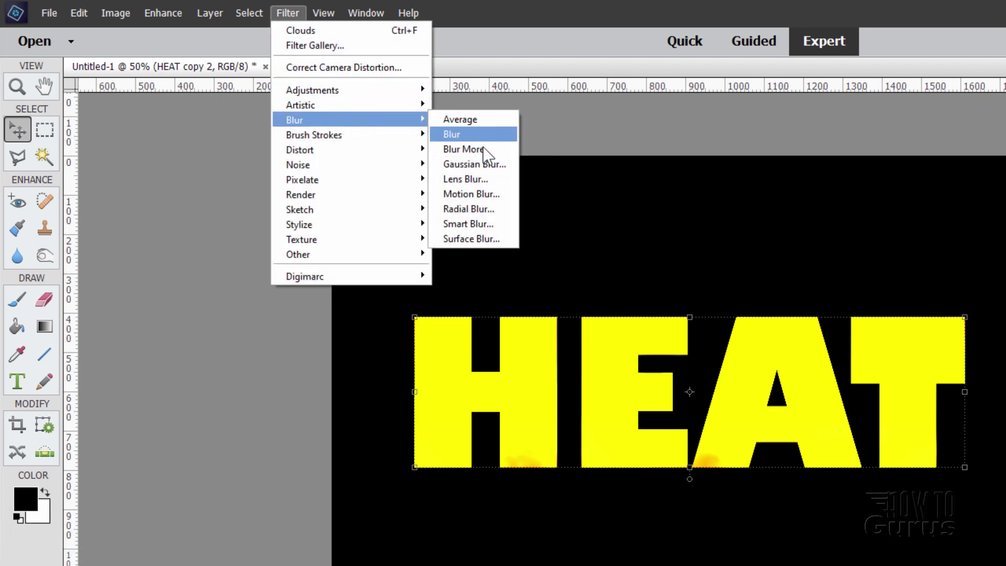
{"action": "left_click", "coordinate": [464, 167]}
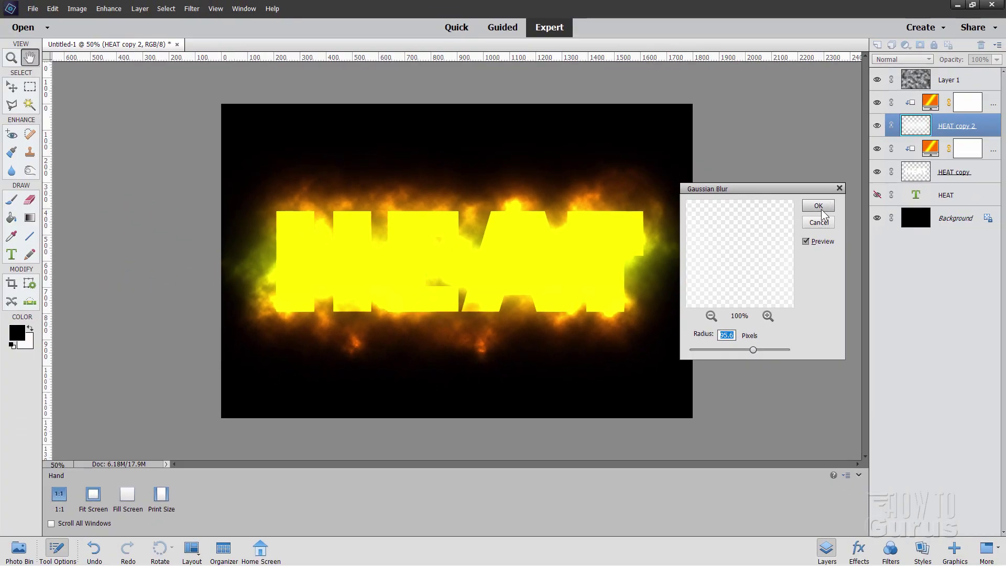
{"action": "left_click", "coordinate": [906, 200]}
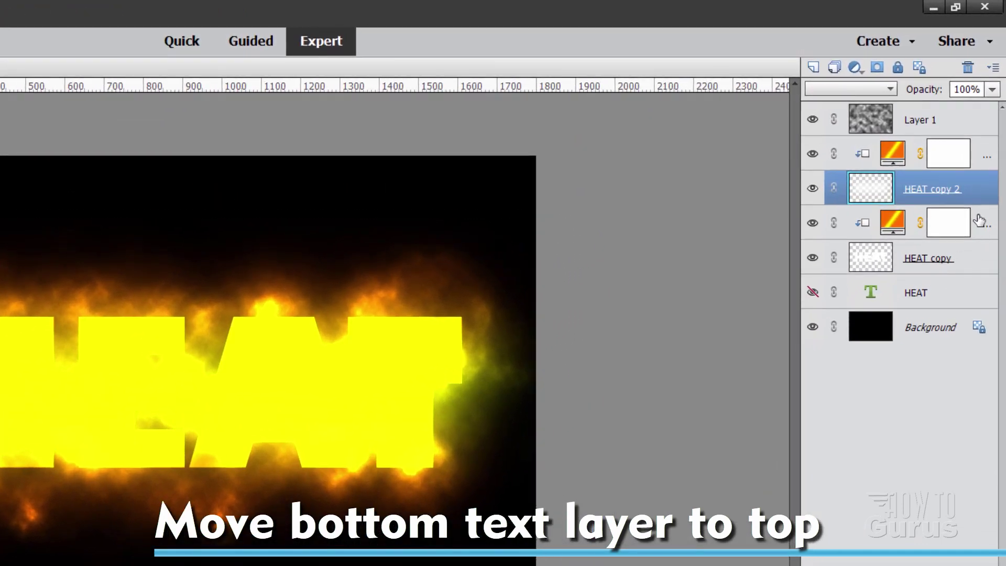
Move HEAT copy and its gradient fill above Layer 1, then select HEAT copy alone.
{"action": "left_click", "coordinate": [979, 220]}
{"action": "left_click", "coordinate": [958, 255]}
{"action": "key", "text": "ctrl"}
{"action": "left_click", "coordinate": [978, 227], "text": "ctrl"}
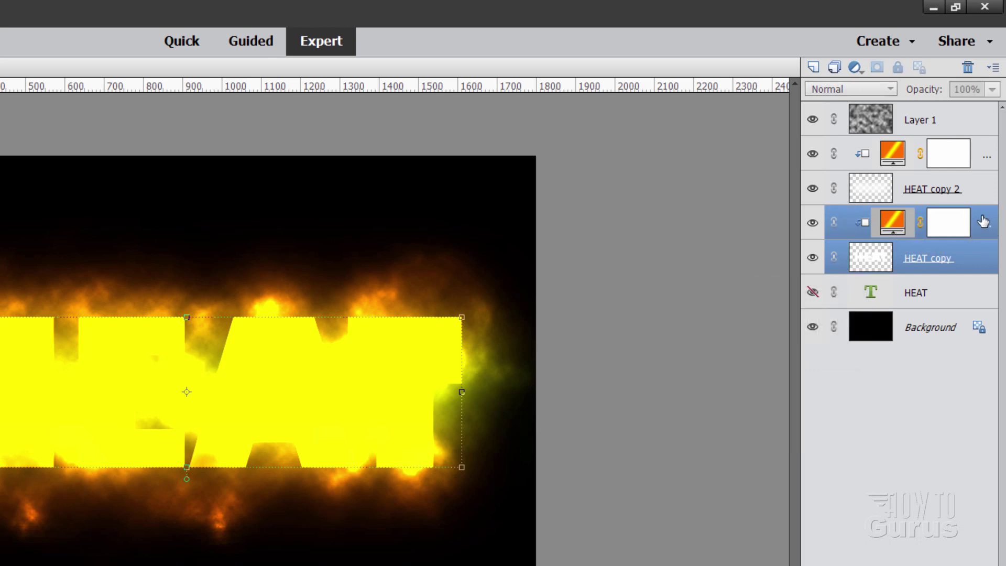
{"action": "left_click_drag", "start_coordinate": [980, 215], "coordinate": [964, 111]}
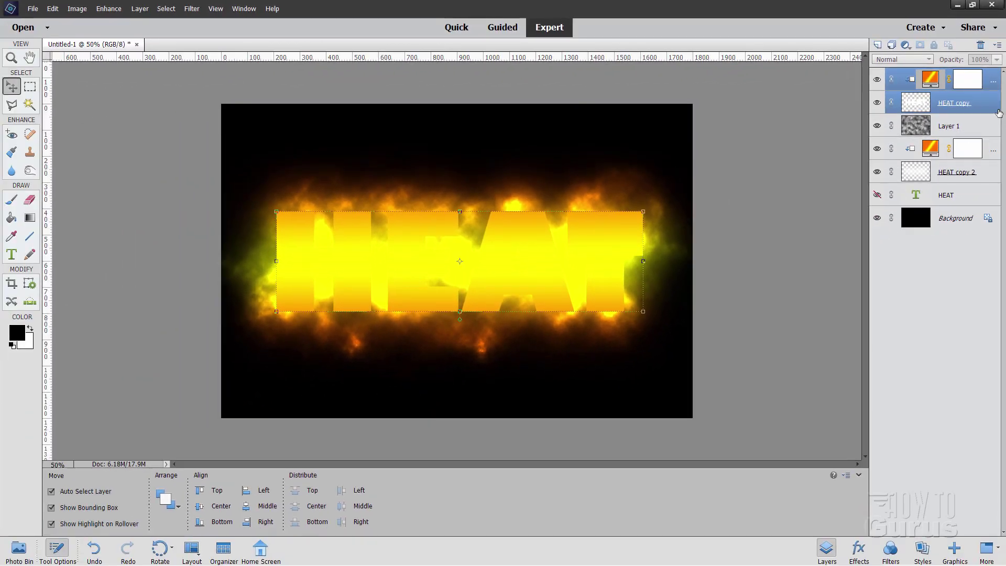
{"action": "left_click", "coordinate": [984, 105]}
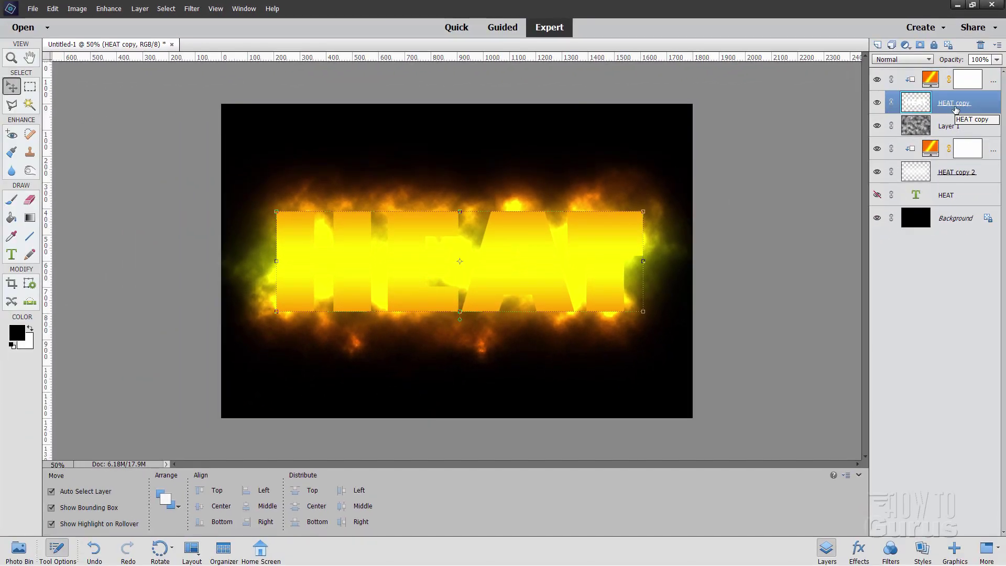
Apply the Simple Pillow Emboss style from the Bevels library to HEAT copy.
{"action": "left_click", "coordinate": [922, 549]}
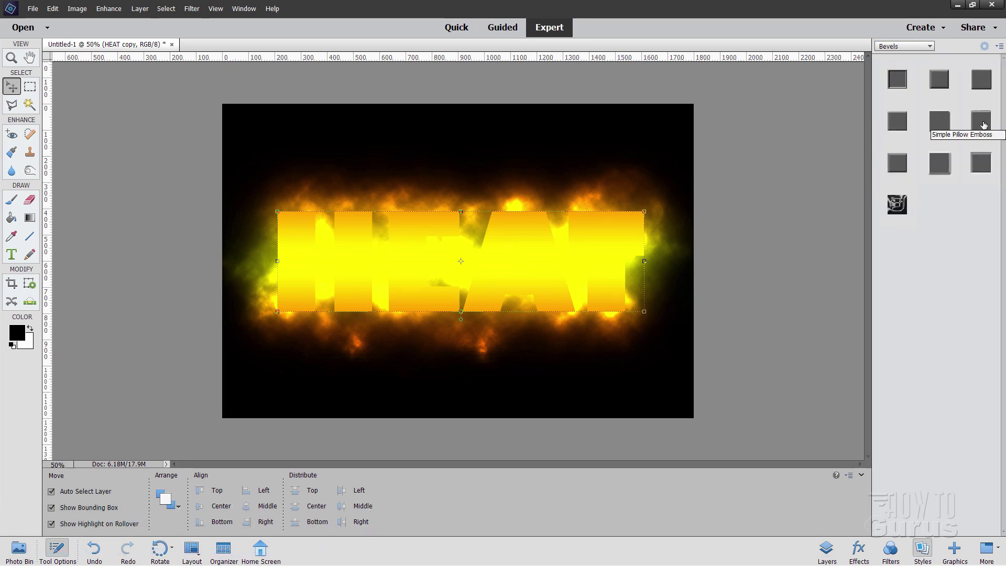
{"action": "left_click", "coordinate": [981, 122]}
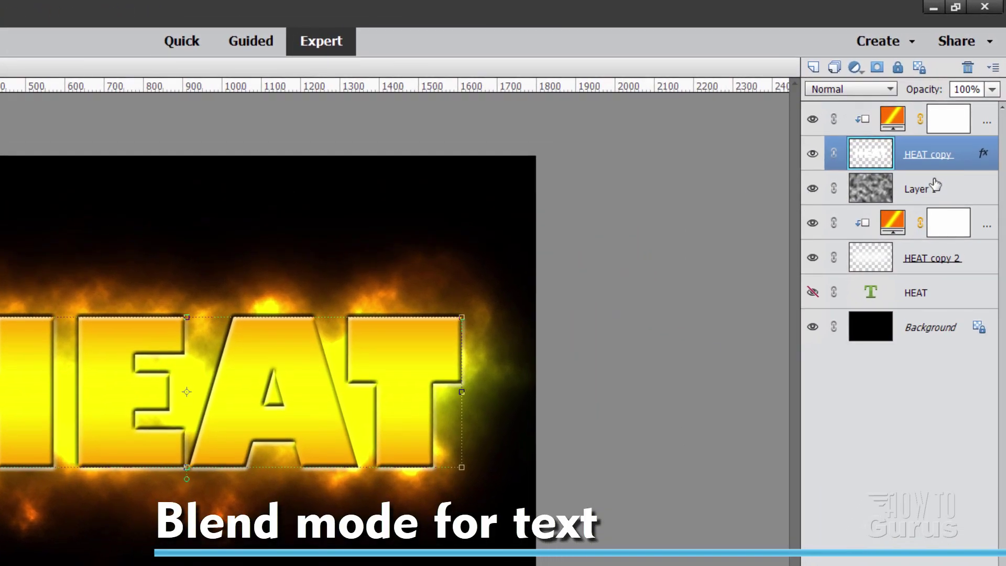
Set HEAT copy to Multiply blend mode, fit the image on screen, and target Gradient Fill 1.
{"action": "left_click", "coordinate": [837, 88]}
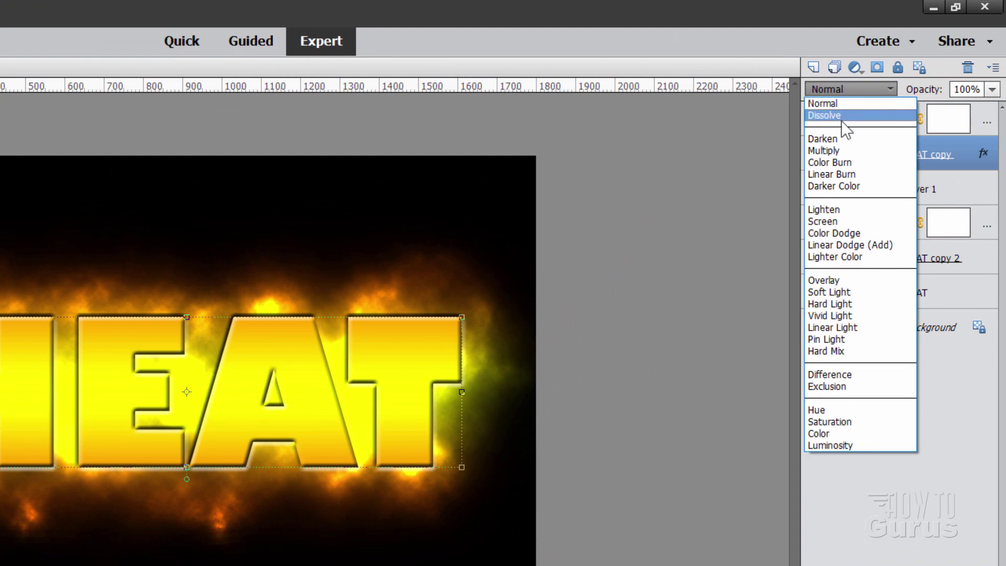
{"action": "left_click", "coordinate": [833, 150]}
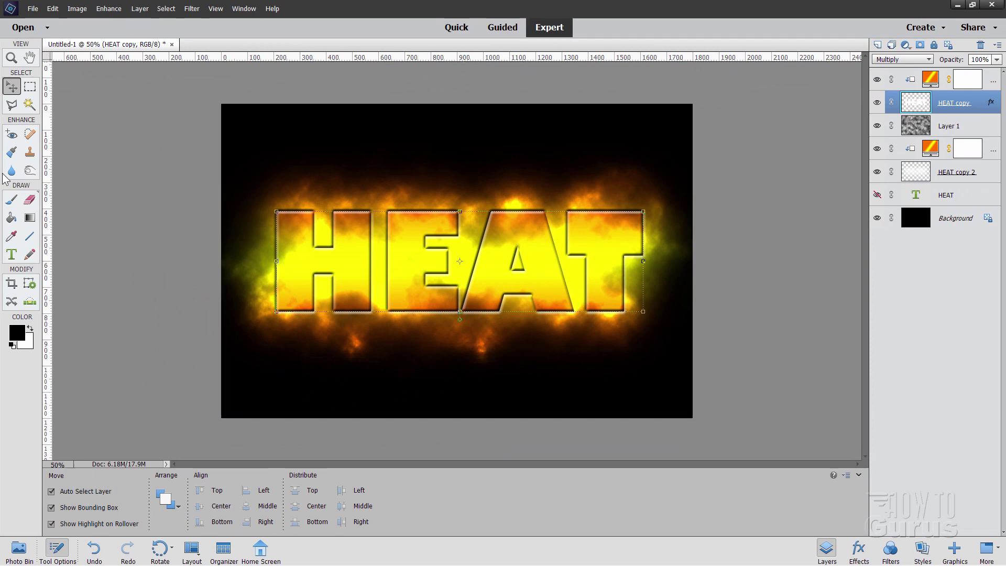
{"action": "left_click", "coordinate": [11, 58]}
{"action": "left_click", "coordinate": [280, 496]}
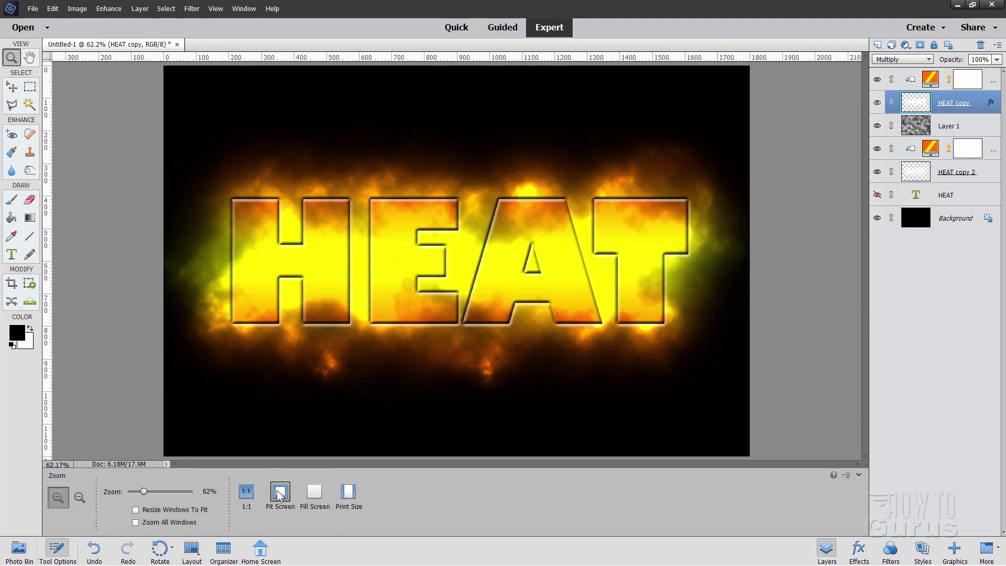
{"action": "key", "text": "v"}
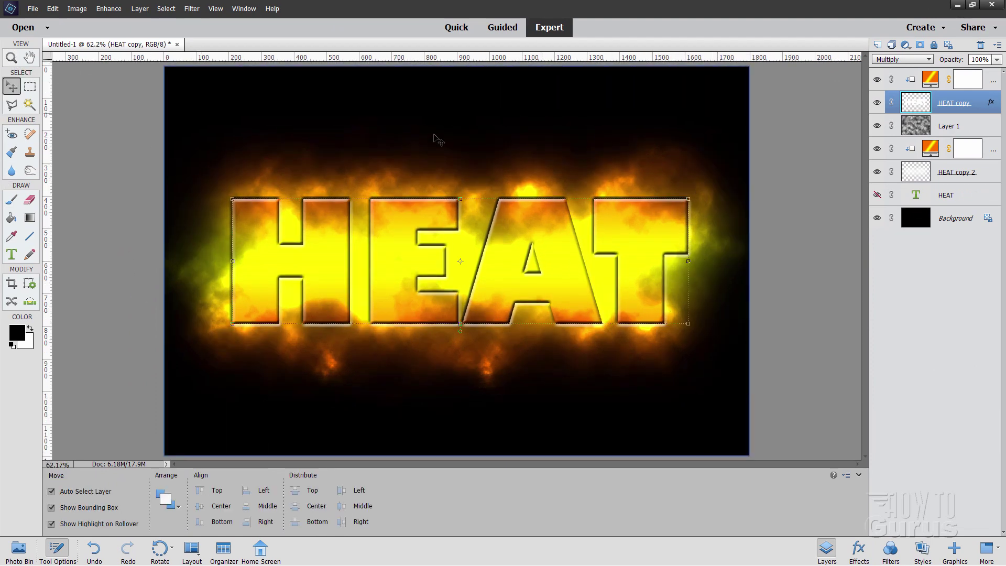
{"action": "left_click", "coordinate": [993, 77]}
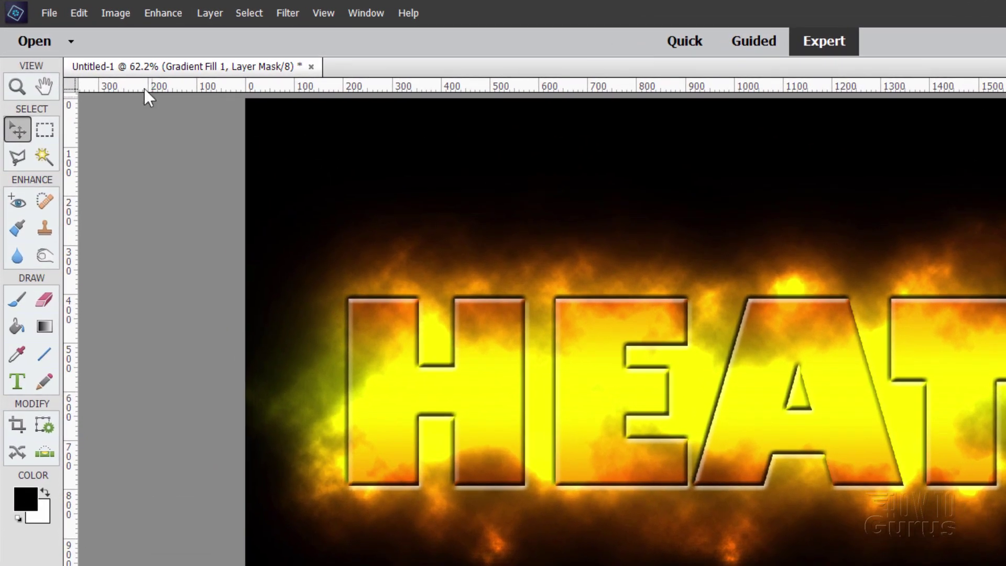
Add a Hue/Saturation adjustment layer on top with Saturation raised to +83.
{"action": "left_click", "coordinate": [143, 9]}
{"action": "mouse_move", "coordinate": [272, 135]}
{"action": "left_click", "coordinate": [431, 173]}
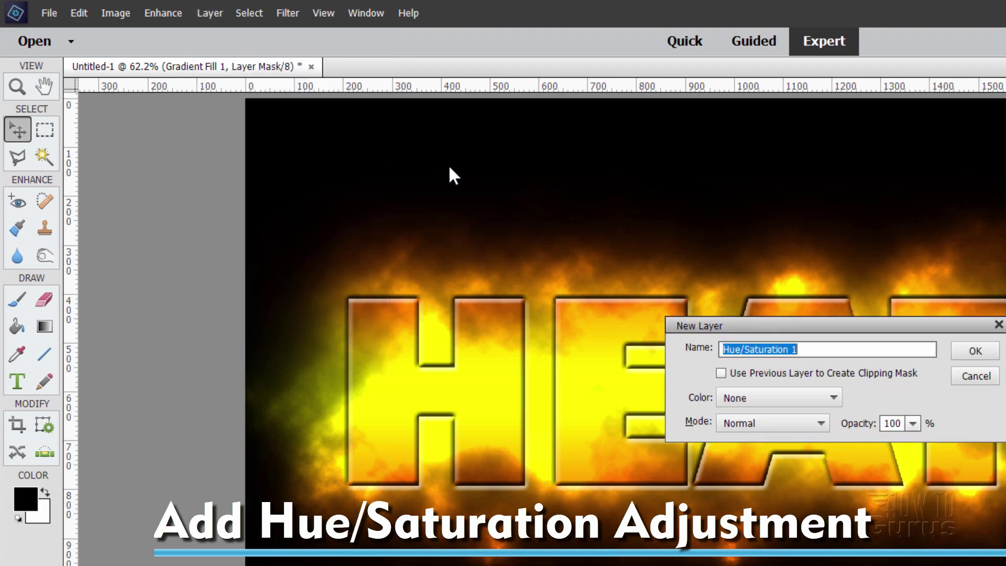
{"action": "left_click", "coordinate": [976, 350]}
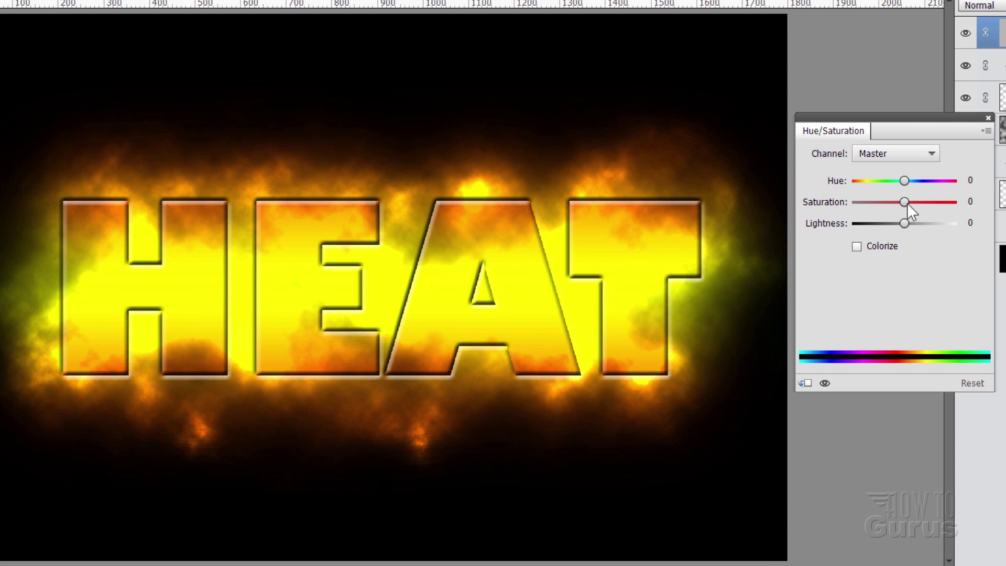
{"action": "mouse_move", "coordinate": [907, 203]}
{"action": "left_mouse_down"}
{"action": "mouse_move", "coordinate": [936, 202]}
{"action": "mouse_move", "coordinate": [889, 202]}
{"action": "mouse_move", "coordinate": [970, 201]}
{"action": "mouse_move", "coordinate": [904, 202]}
{"action": "left_mouse_up"}
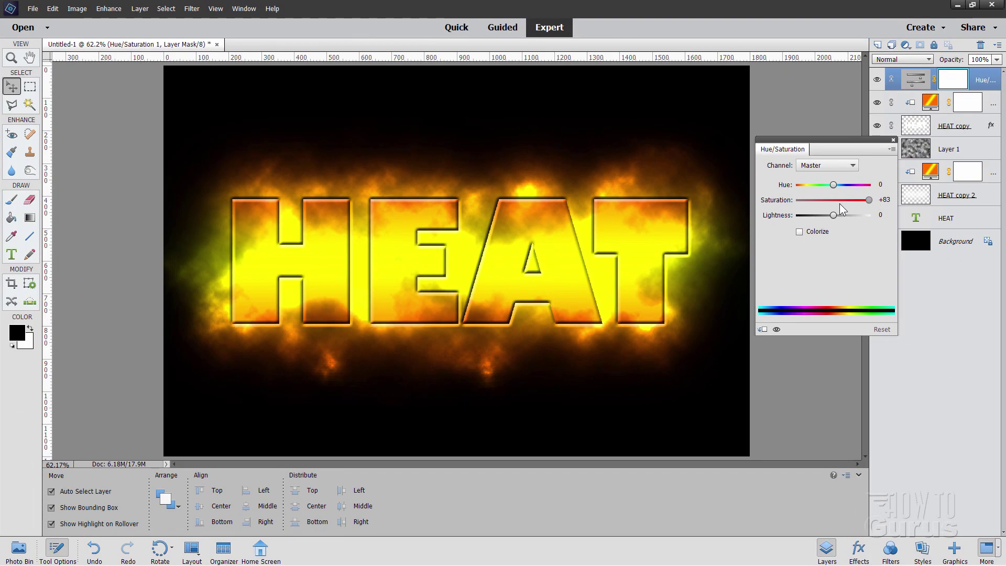
{"action": "left_click", "coordinate": [642, 288]}
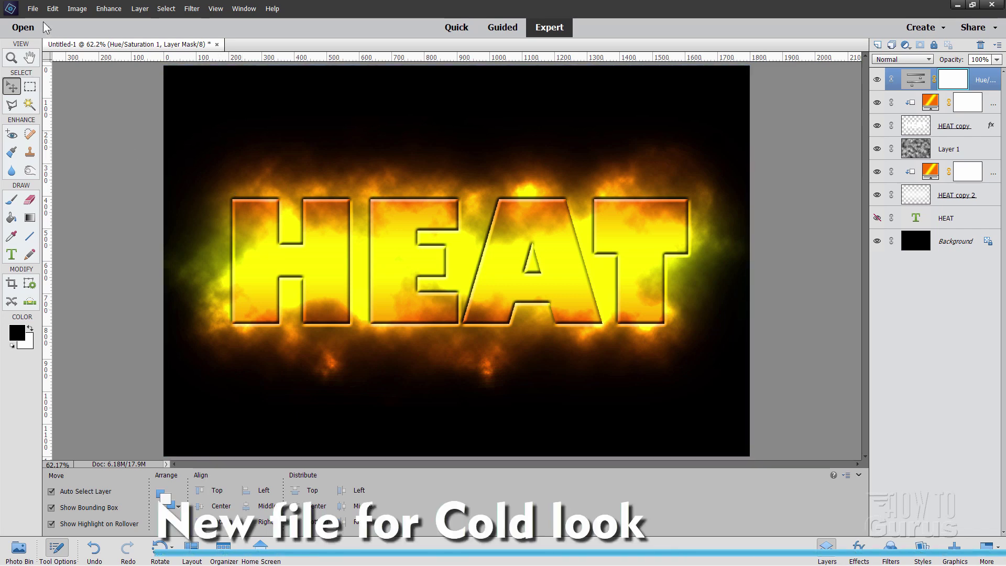
Create a new blank document, Untitled-2, docked beside the first image.
{"action": "left_click", "coordinate": [32, 8]}
{"action": "mouse_move", "coordinate": [79, 16]}
{"action": "left_click", "coordinate": [226, 20]}
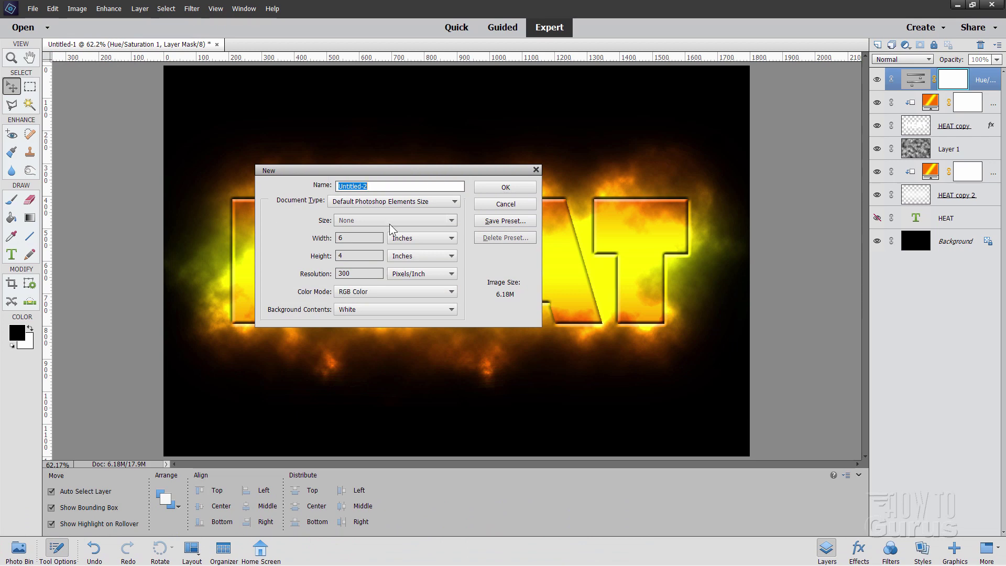
{"action": "left_click", "coordinate": [505, 189]}
{"action": "left_click_drag", "start_coordinate": [386, 123], "coordinate": [326, 55]}
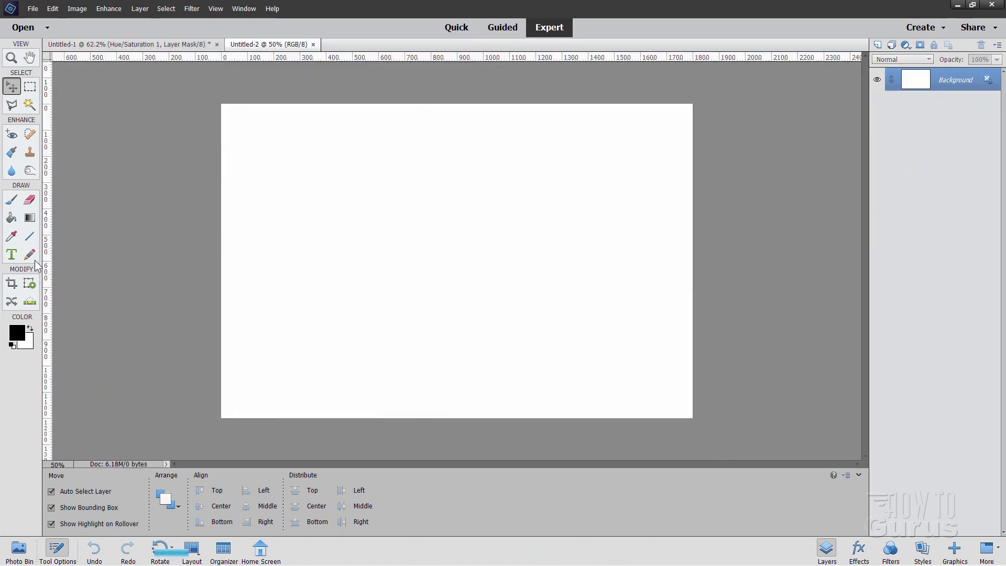
Fill the canvas with black and type the word COLD in white.
{"action": "key", "text": "k"}
{"action": "left_click", "coordinate": [356, 255]}
{"action": "left_click", "coordinate": [29, 332]}
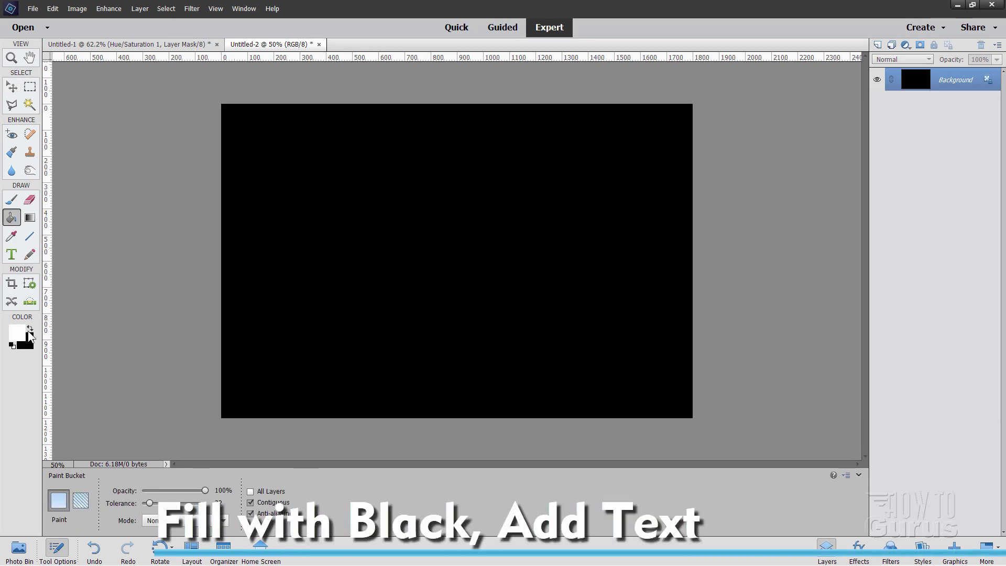
{"action": "key", "text": "t"}
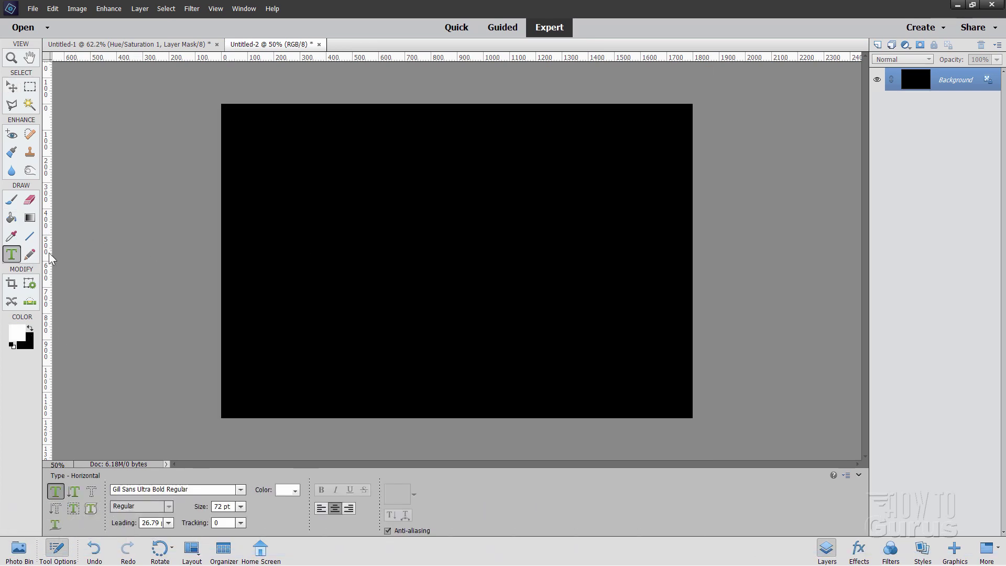
{"action": "left_click", "coordinate": [370, 250]}
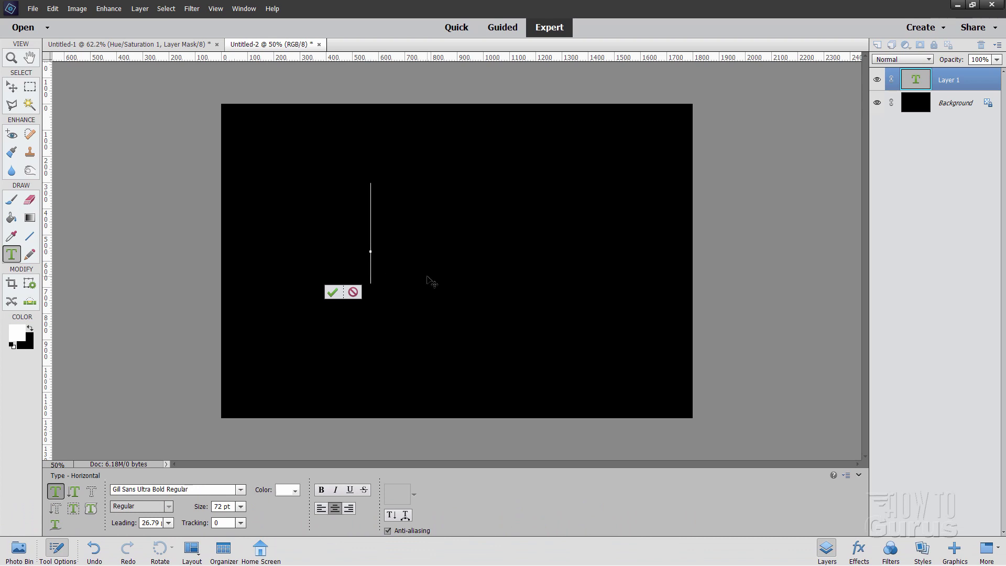
{"action": "type", "text": "COLD"}
{"action": "key", "text": "ctrl+Return"}
Centre the COLD text and stretch it taller across the middle of the canvas.
{"action": "key", "text": "v"}
{"action": "left_click_drag", "start_coordinate": [419, 244], "coordinate": [487, 284]}
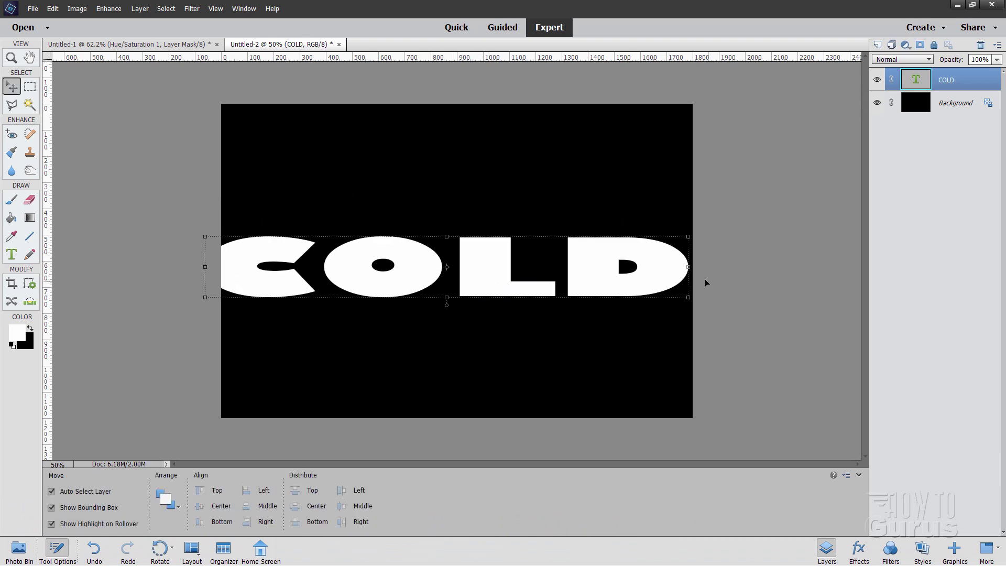
{"action": "left_click_drag", "start_coordinate": [688, 266], "coordinate": [606, 280]}
{"action": "left_click_drag", "start_coordinate": [458, 225], "coordinate": [457, 165]}
{"action": "left_click_drag", "start_coordinate": [498, 267], "coordinate": [499, 293]}
Commit the stretch, duplicate COLD, hide the original, and simplify COLD copy.
{"action": "left_click", "coordinate": [626, 367]}
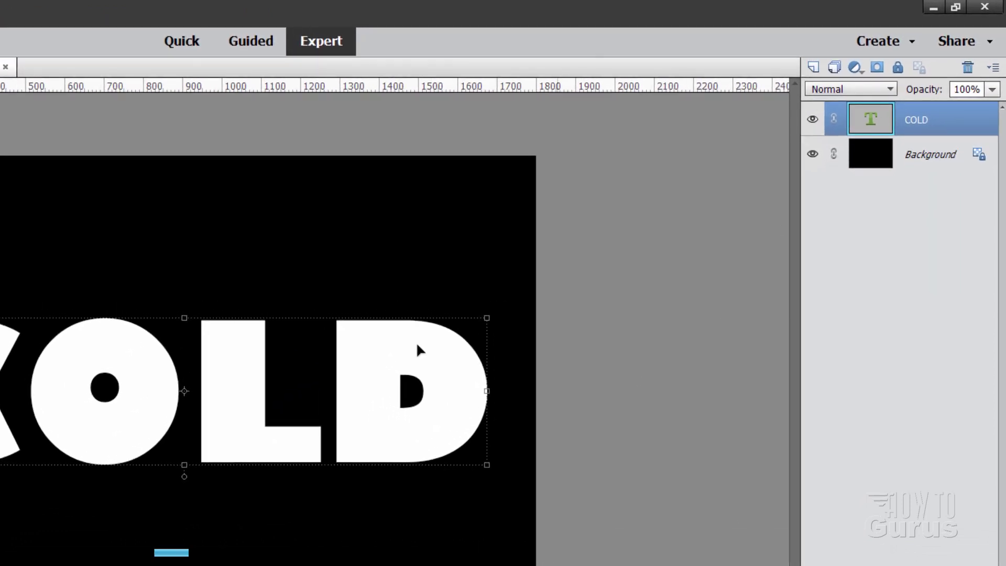
{"action": "right_click", "coordinate": [911, 125]}
{"action": "left_click", "coordinate": [945, 175]}
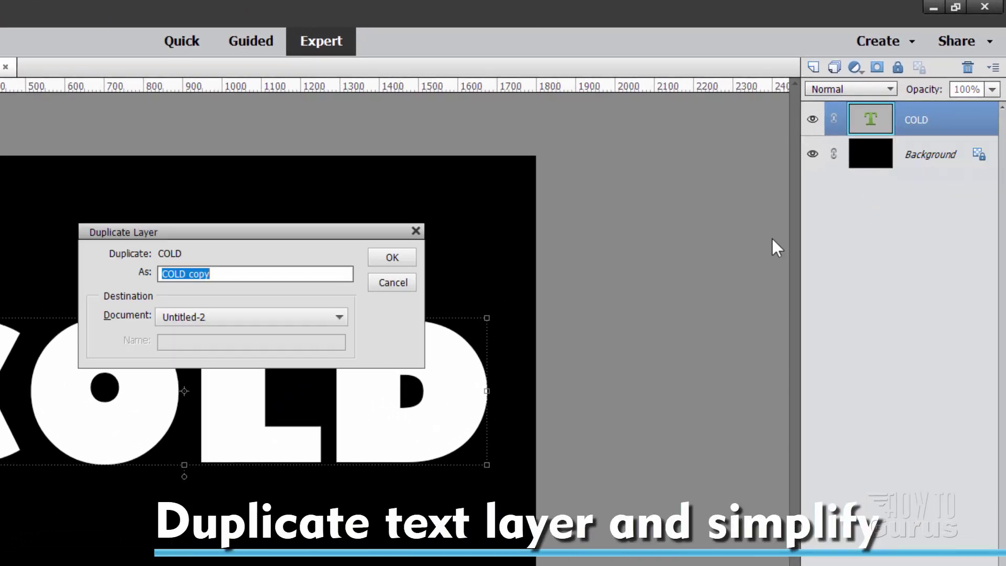
{"action": "left_click", "coordinate": [386, 261]}
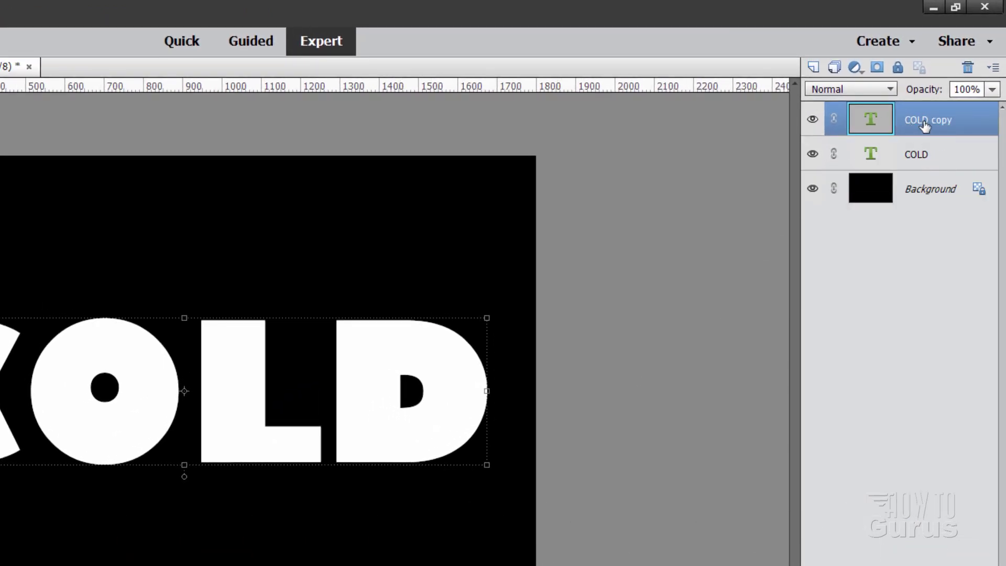
{"action": "left_click", "coordinate": [813, 154]}
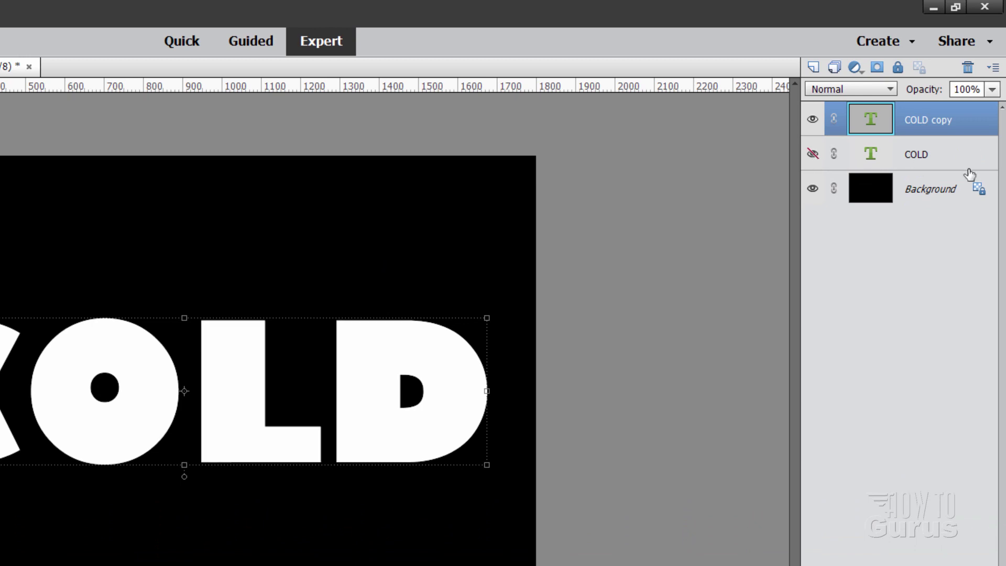
{"action": "right_click", "coordinate": [922, 121]}
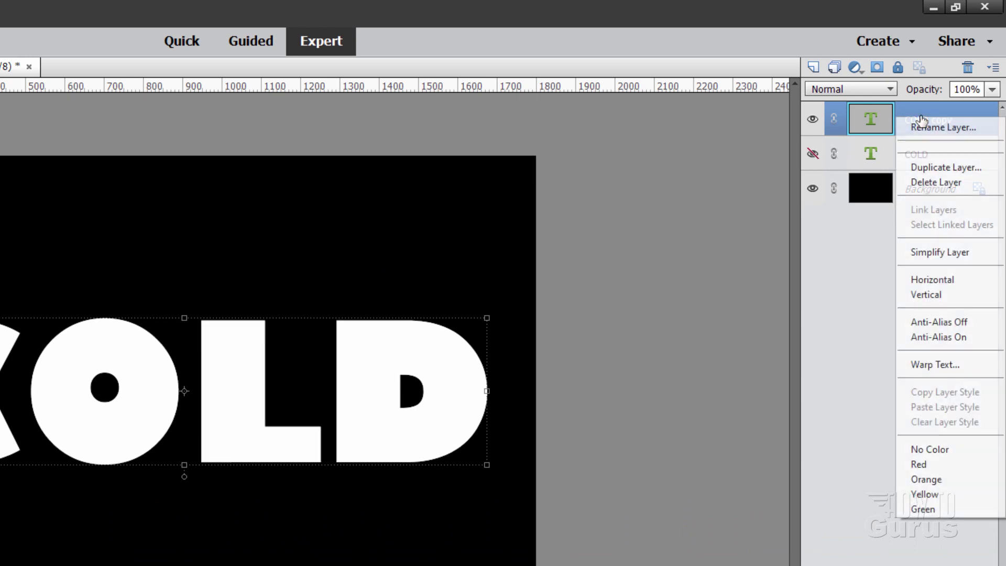
{"action": "left_click", "coordinate": [933, 253]}
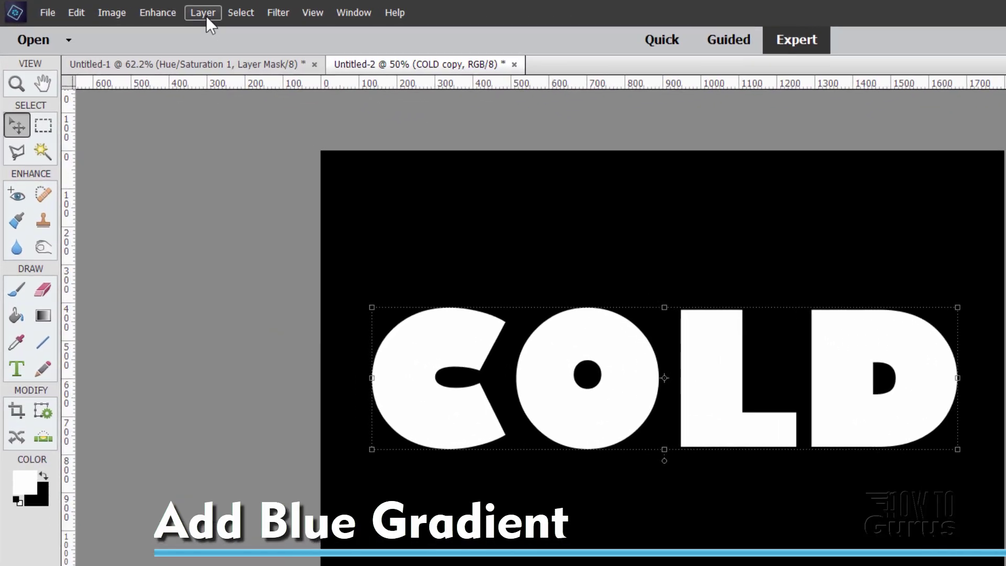
Add a Gradient Fill layer clipped to the COLD copy text.
{"action": "left_click", "coordinate": [139, 8]}
{"action": "mouse_move", "coordinate": [256, 121]}
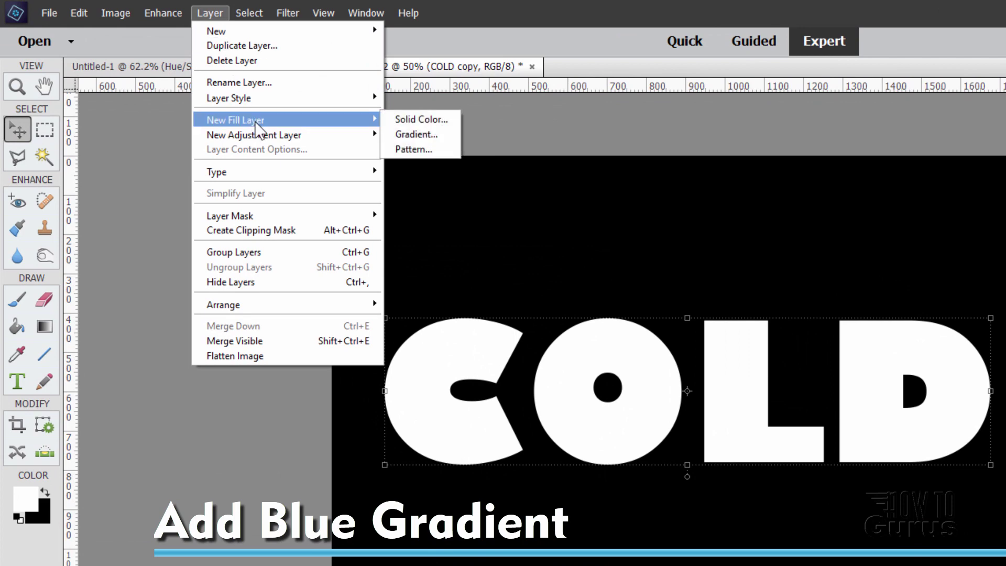
{"action": "left_click", "coordinate": [407, 133]}
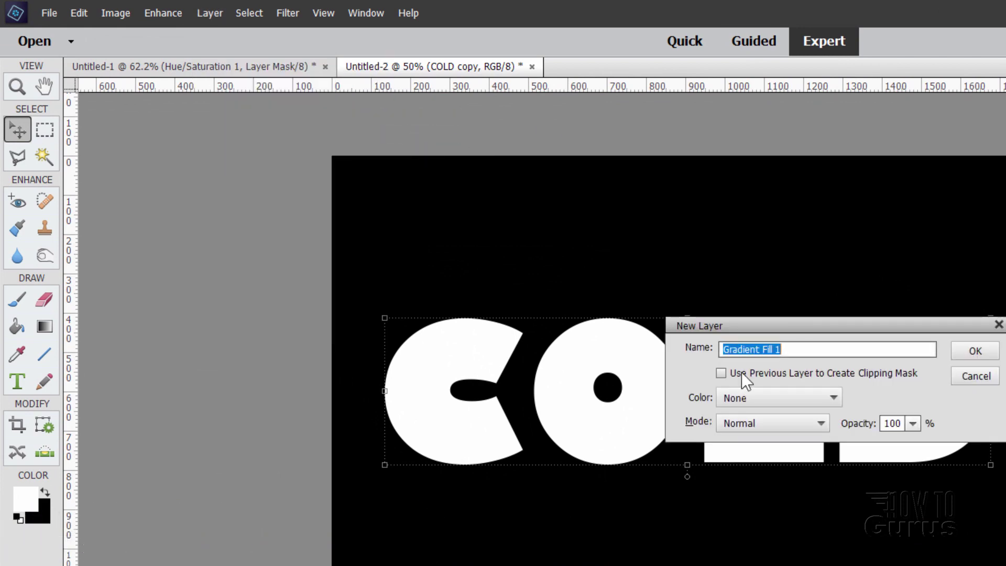
{"action": "left_click", "coordinate": [722, 373]}
{"action": "left_click", "coordinate": [975, 351]}
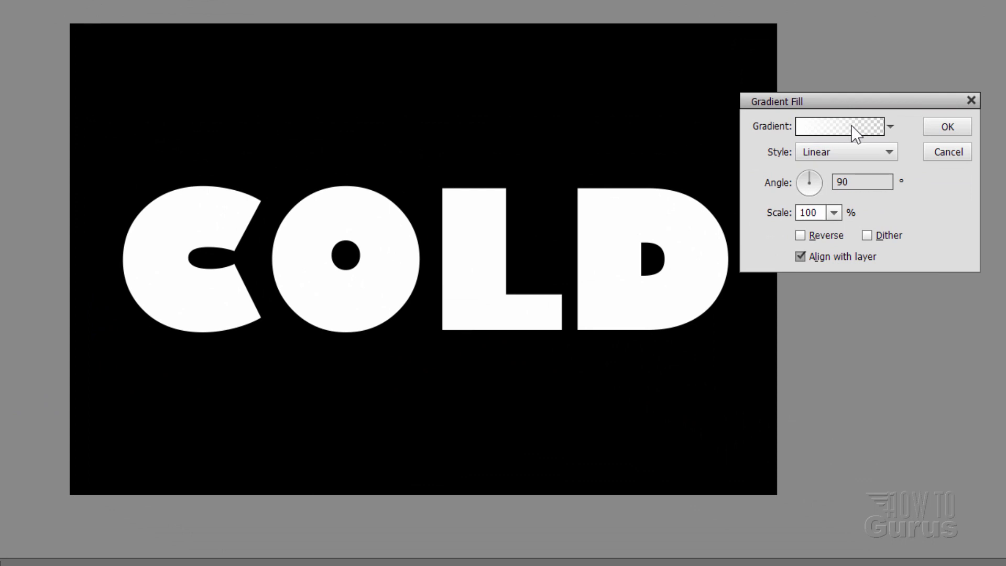
Choose the Orange, Yellow, Orange preset in the Gradient Editor.
{"action": "left_click", "coordinate": [967, 198]}
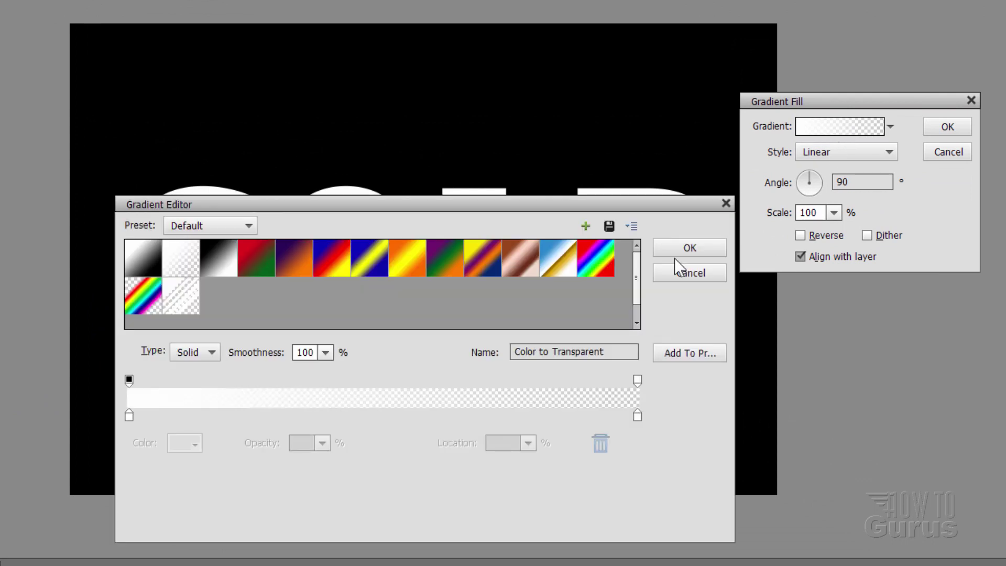
{"action": "left_click", "coordinate": [407, 267]}
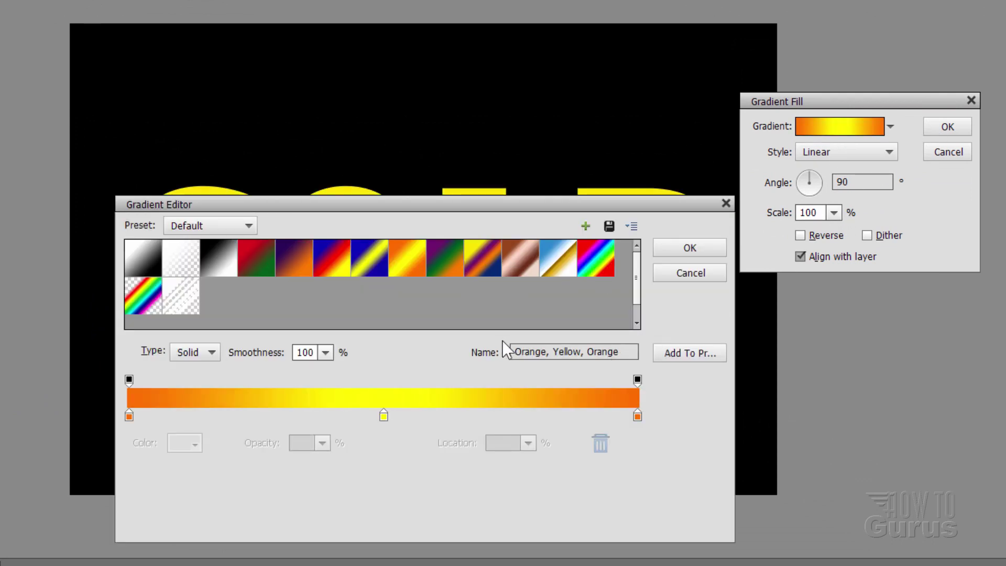
{"action": "left_click_drag", "start_coordinate": [494, 211], "coordinate": [494, 346]}
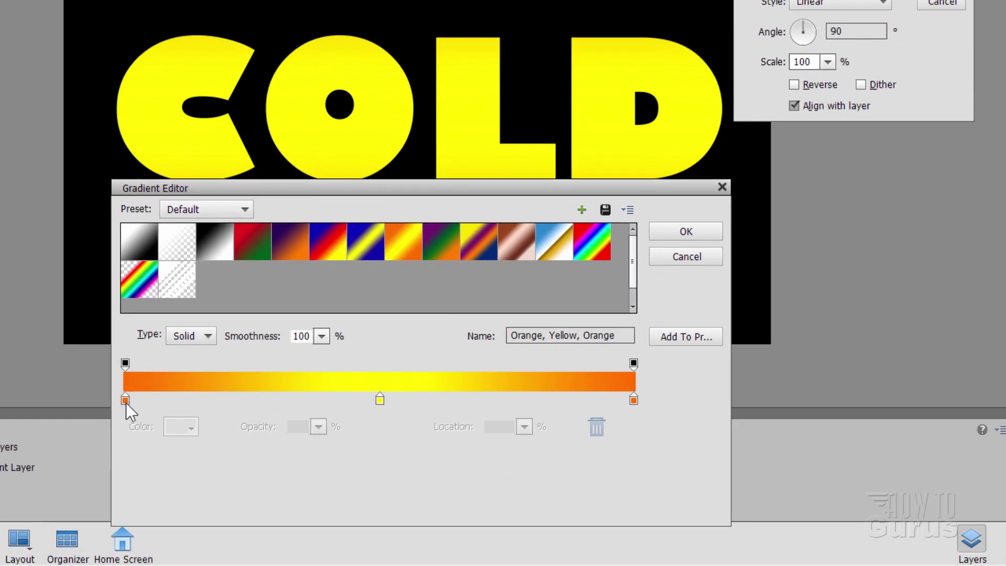
Set the left gradient stop to cyan 00acde and copy that hex value.
{"action": "left_click", "coordinate": [125, 399]}
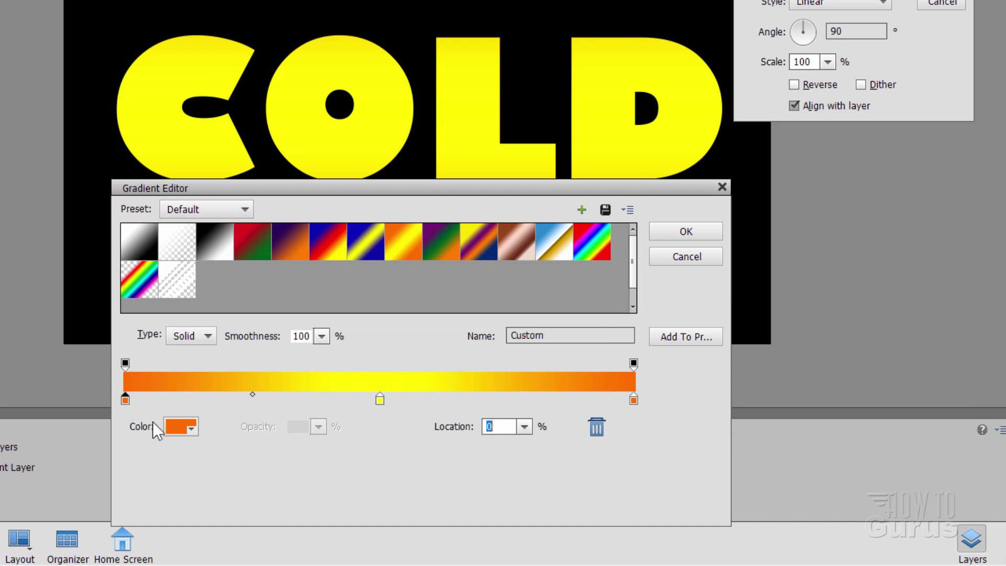
{"action": "left_click", "coordinate": [185, 427]}
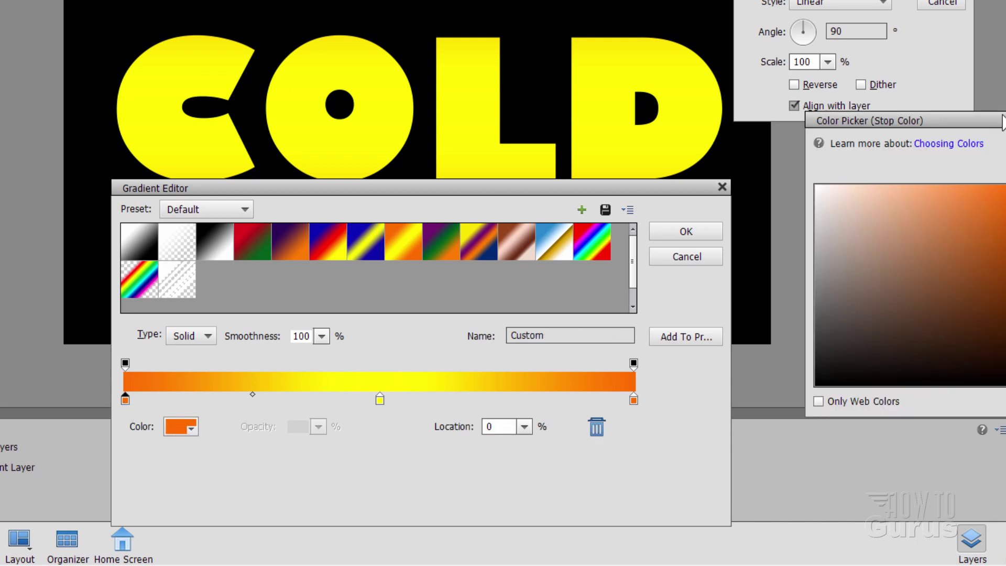
{"action": "left_click_drag", "start_coordinate": [1002, 126], "coordinate": [826, 173]}
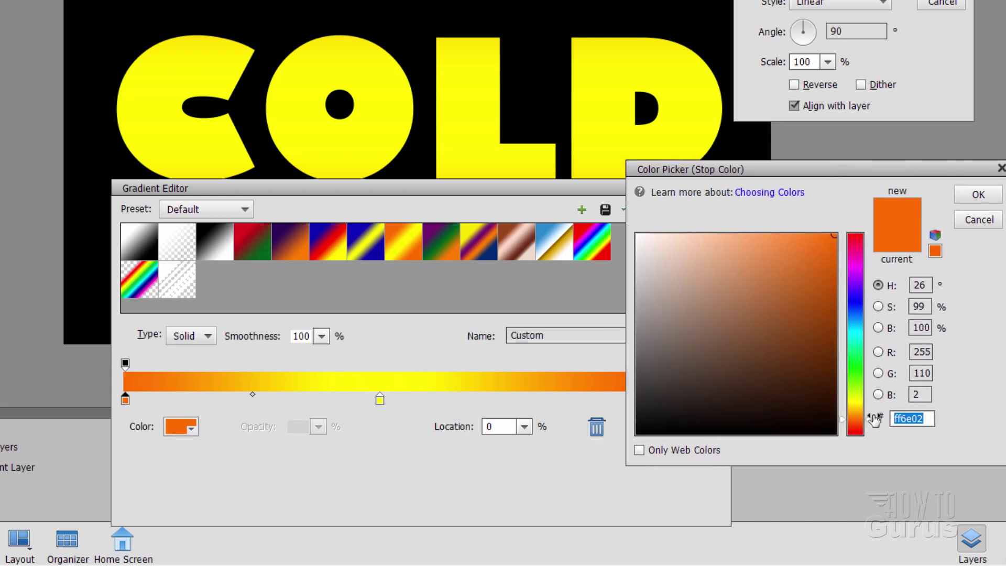
{"action": "left_click_drag", "start_coordinate": [868, 421], "coordinate": [868, 328]}
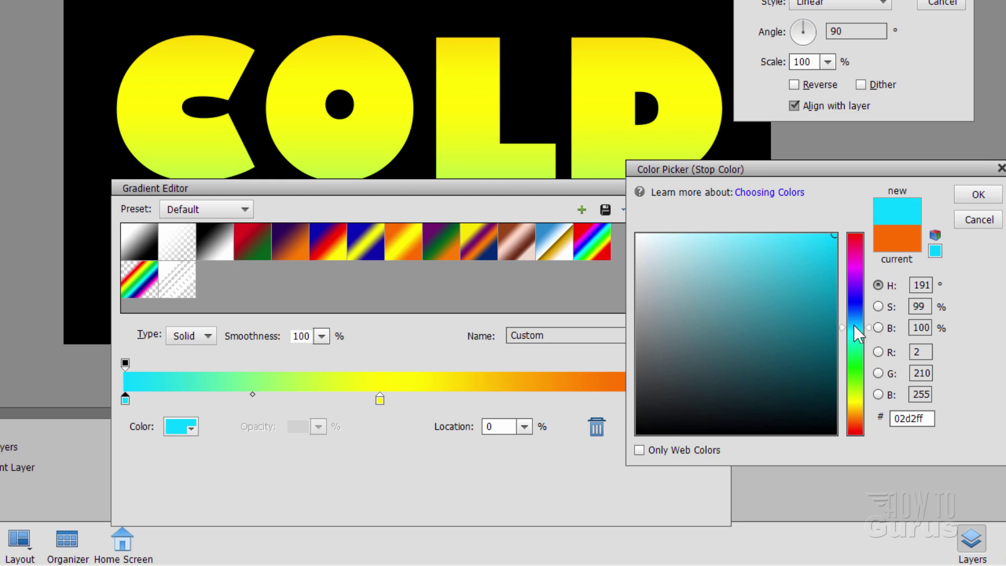
{"action": "left_click_drag", "start_coordinate": [872, 331], "coordinate": [867, 326]}
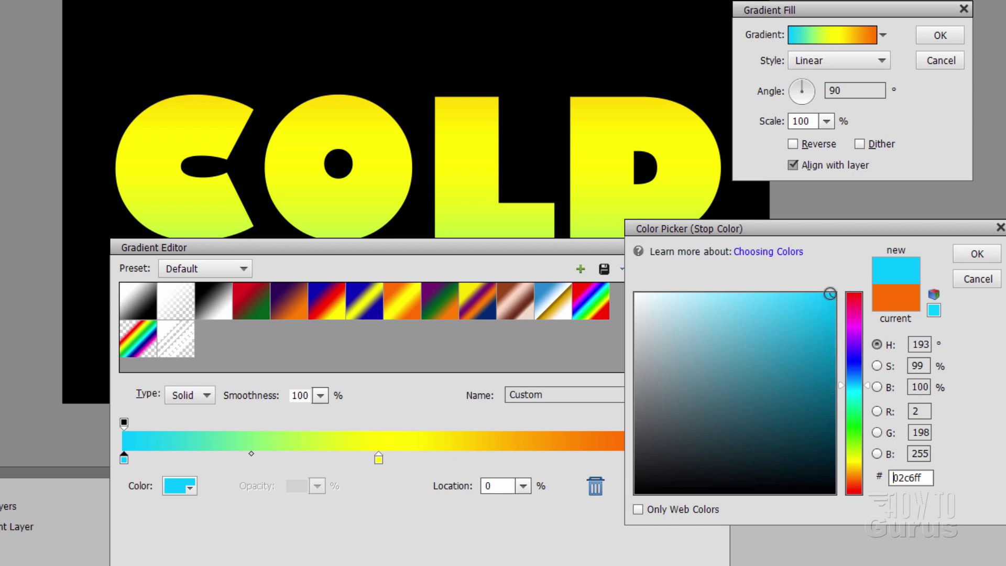
{"action": "left_click_drag", "start_coordinate": [832, 294], "coordinate": [834, 320]}
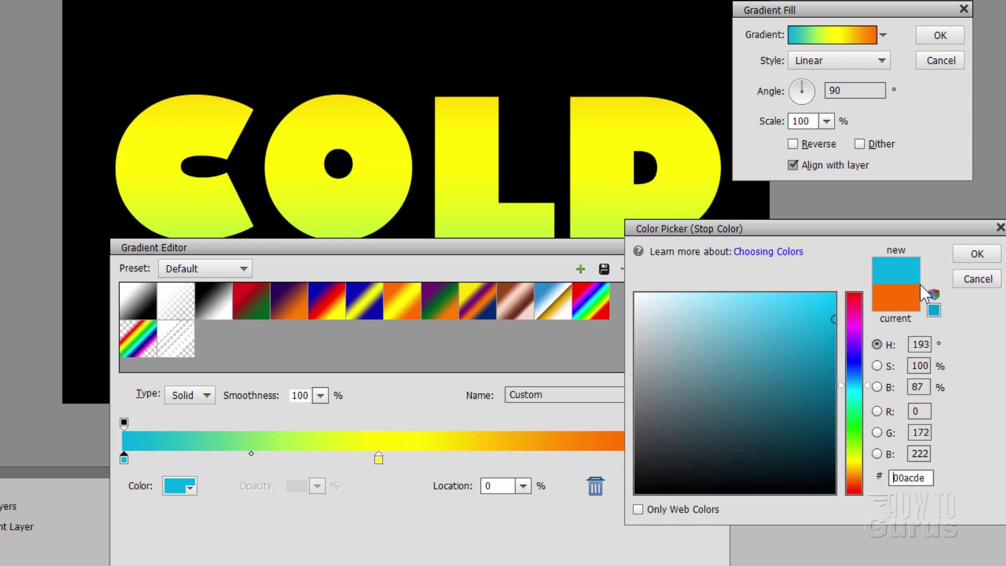
{"action": "double_click", "coordinate": [897, 477]}
{"action": "left_click", "coordinate": [894, 477]}
{"action": "double_click", "coordinate": [908, 475]}
{"action": "right_click", "coordinate": [908, 475]}
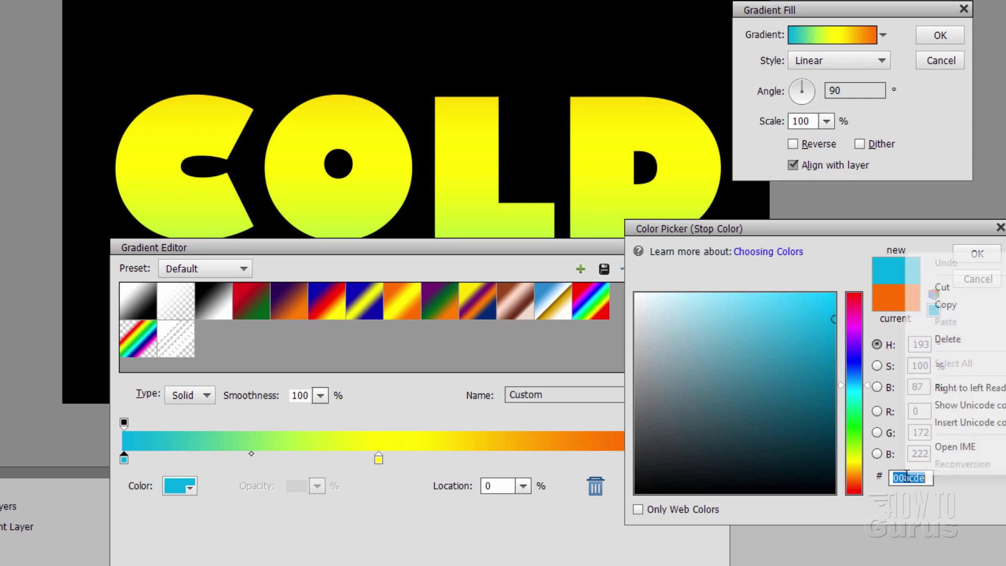
{"action": "left_click", "coordinate": [964, 306]}
{"action": "left_click", "coordinate": [983, 260]}
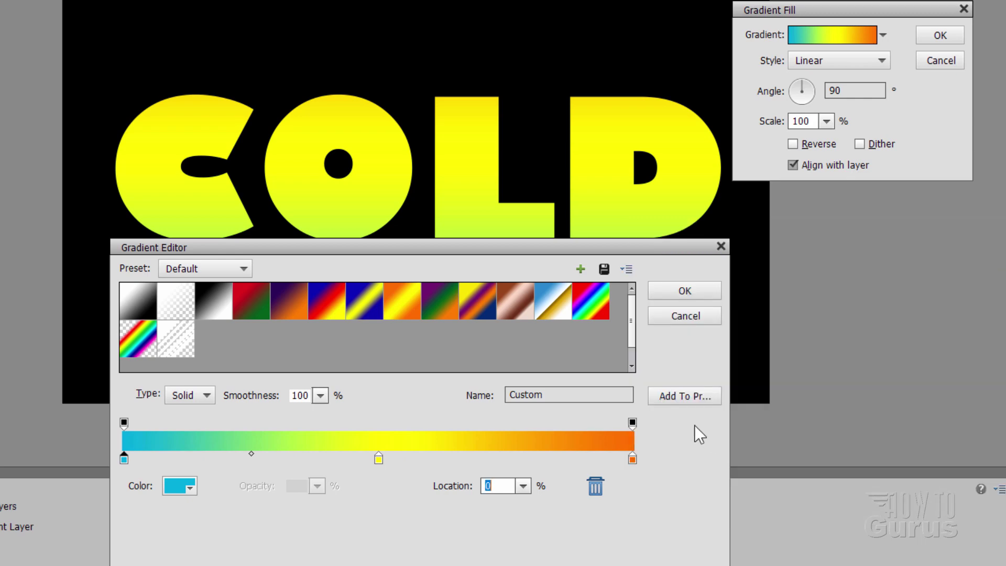
Paste cyan 00acde into the orange right gradient stop.
{"action": "left_click", "coordinate": [632, 460]}
{"action": "left_click", "coordinate": [178, 487]}
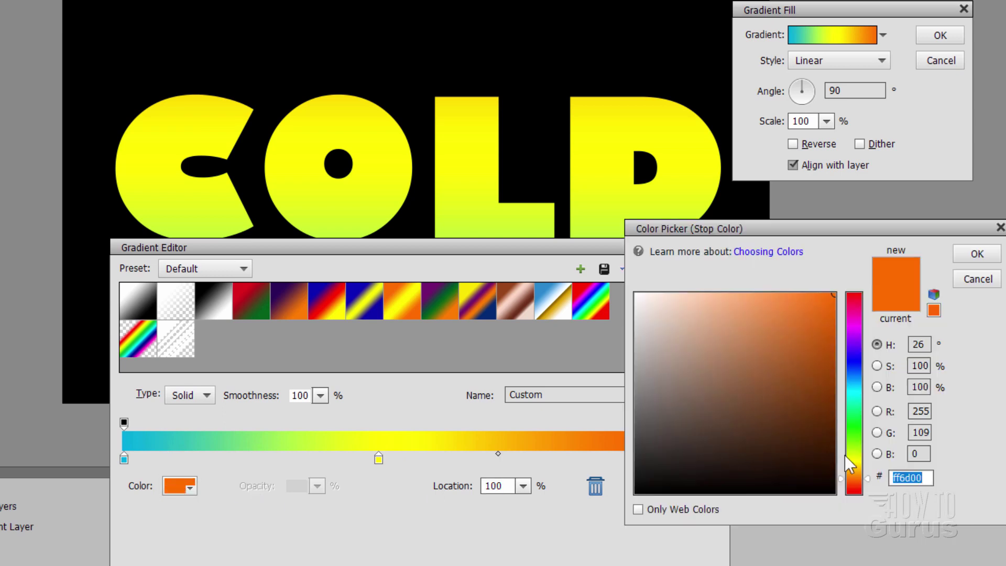
{"action": "right_click", "coordinate": [908, 478]}
{"action": "left_click", "coordinate": [966, 327]}
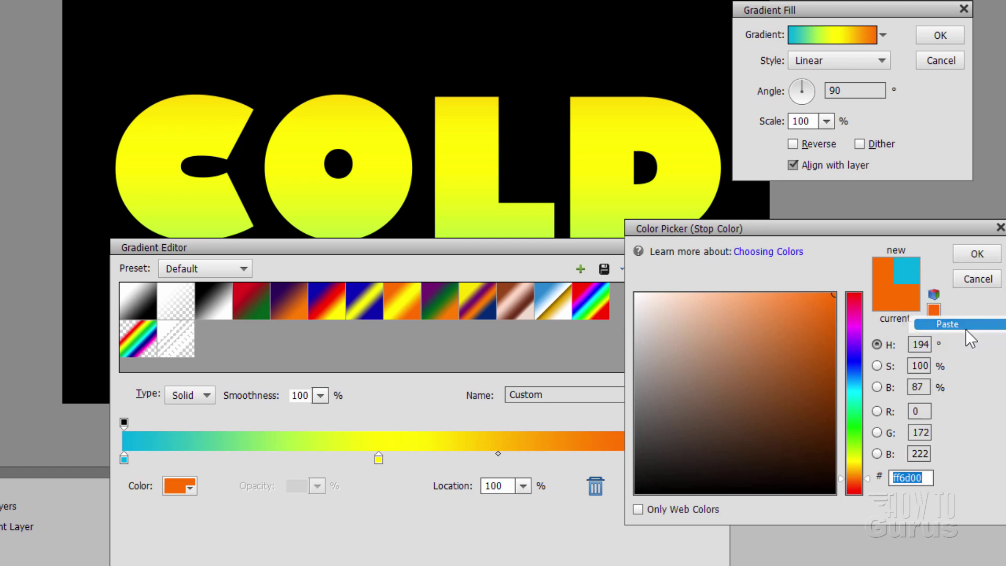
Recolour the yellow middle gradient stop to pale icy cyan c8f5fa.
{"action": "left_click", "coordinate": [976, 254]}
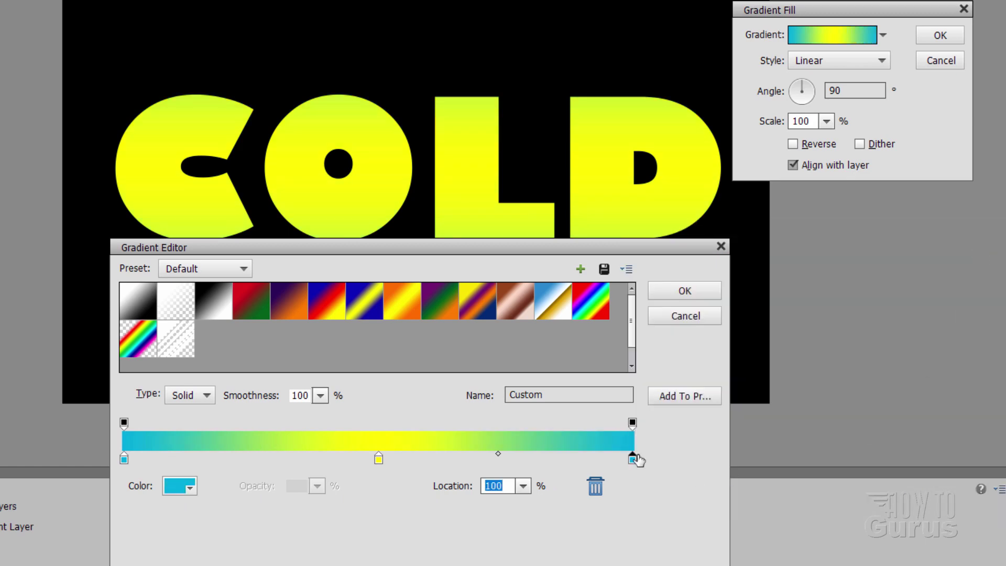
{"action": "left_click", "coordinate": [379, 460]}
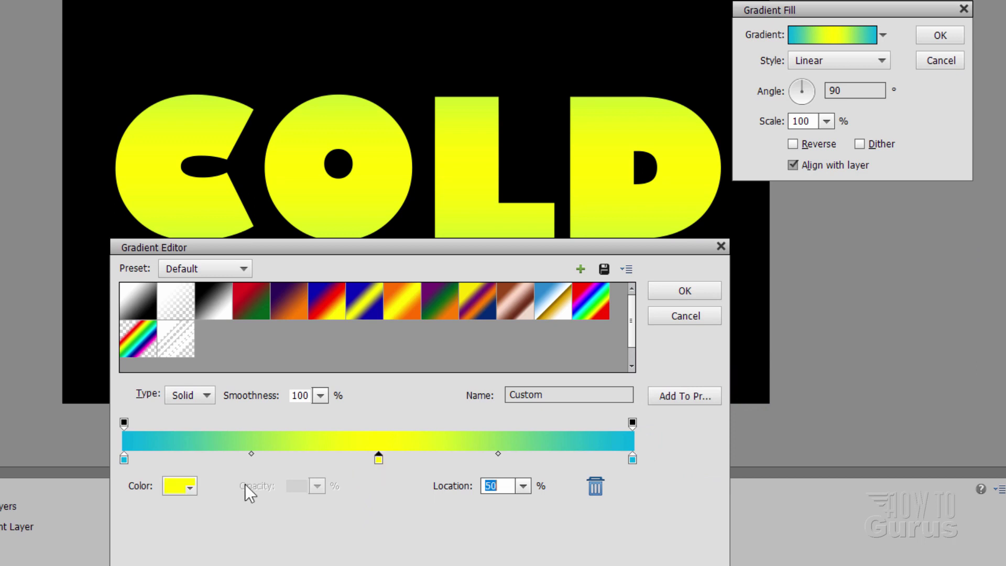
{"action": "left_click", "coordinate": [178, 492]}
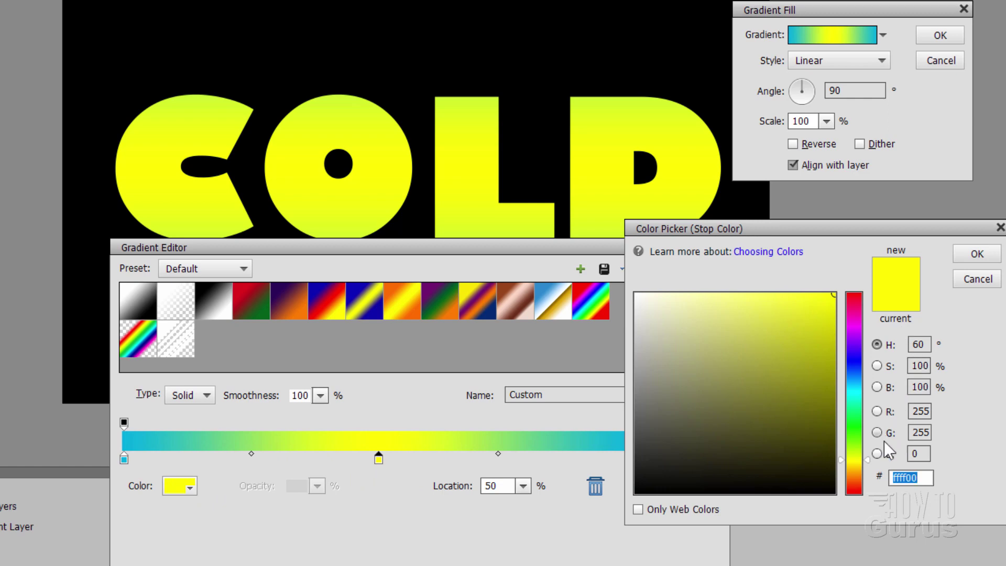
{"action": "left_click_drag", "start_coordinate": [871, 460], "coordinate": [868, 389]}
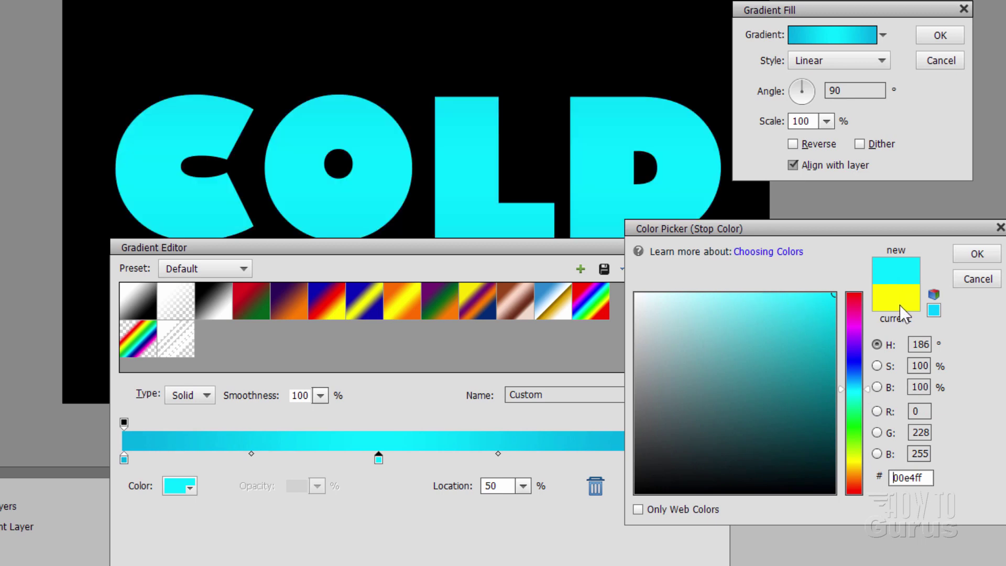
{"action": "left_click_drag", "start_coordinate": [834, 296], "coordinate": [675, 297]}
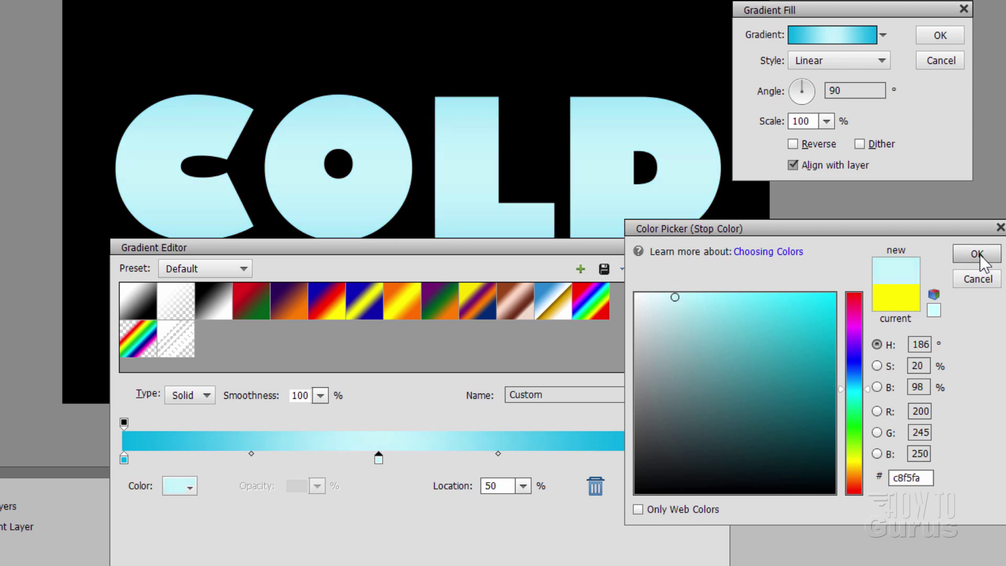
{"action": "left_click", "coordinate": [977, 254]}
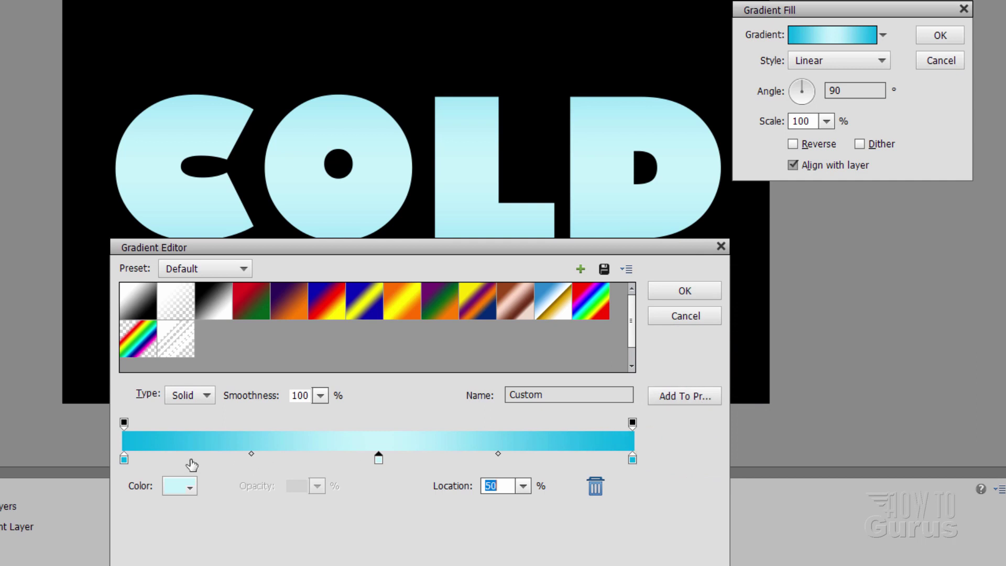
Move the left cyan stop to 31% and the right one to 71%.
{"action": "left_click_drag", "start_coordinate": [123, 459], "coordinate": [248, 459]}
{"action": "left_click_drag", "start_coordinate": [631, 459], "coordinate": [523, 457]}
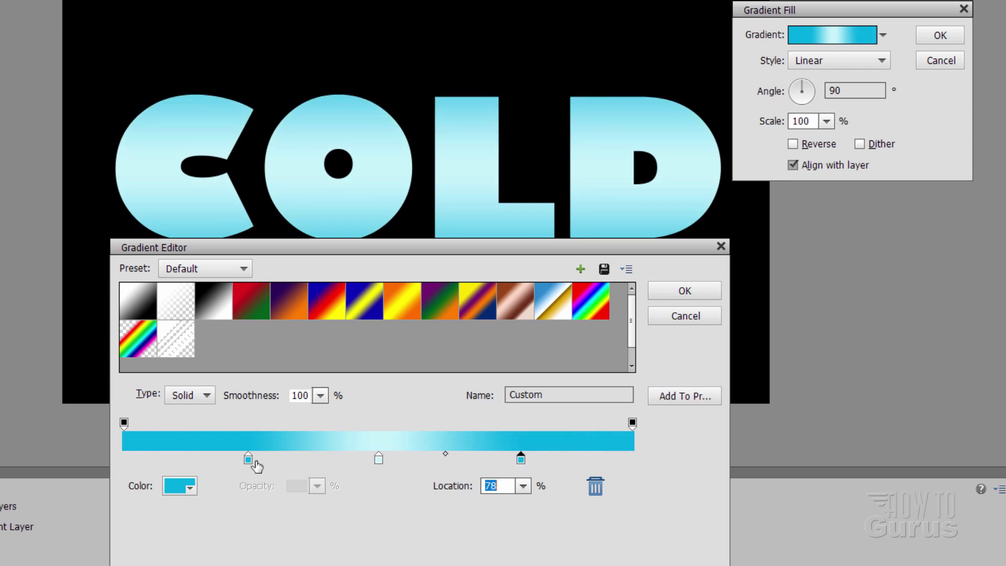
{"action": "left_click_drag", "start_coordinate": [248, 459], "coordinate": [259, 460]}
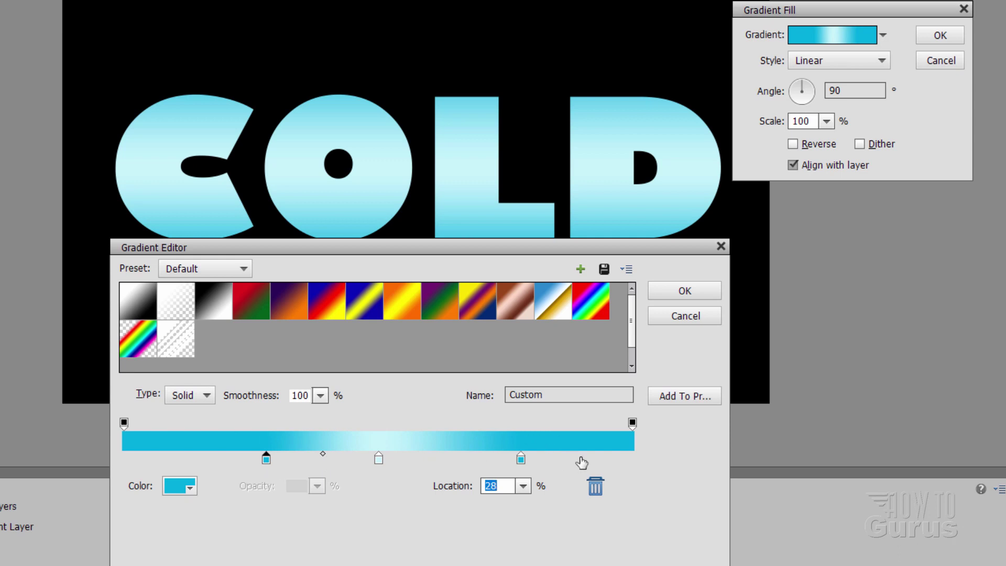
{"action": "left_click_drag", "start_coordinate": [508, 460], "coordinate": [499, 460]}
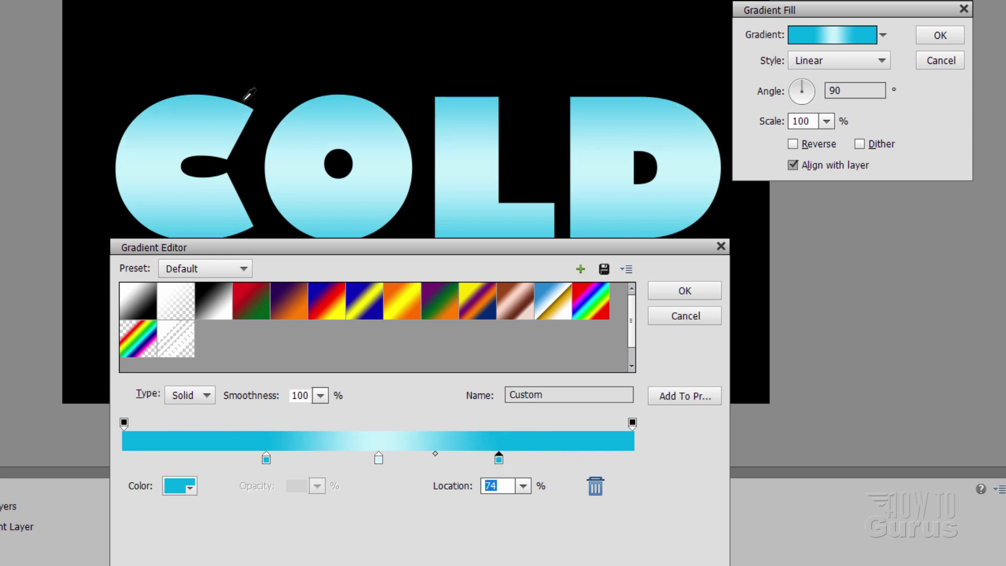
{"action": "left_click_drag", "start_coordinate": [266, 461], "coordinate": [279, 460]}
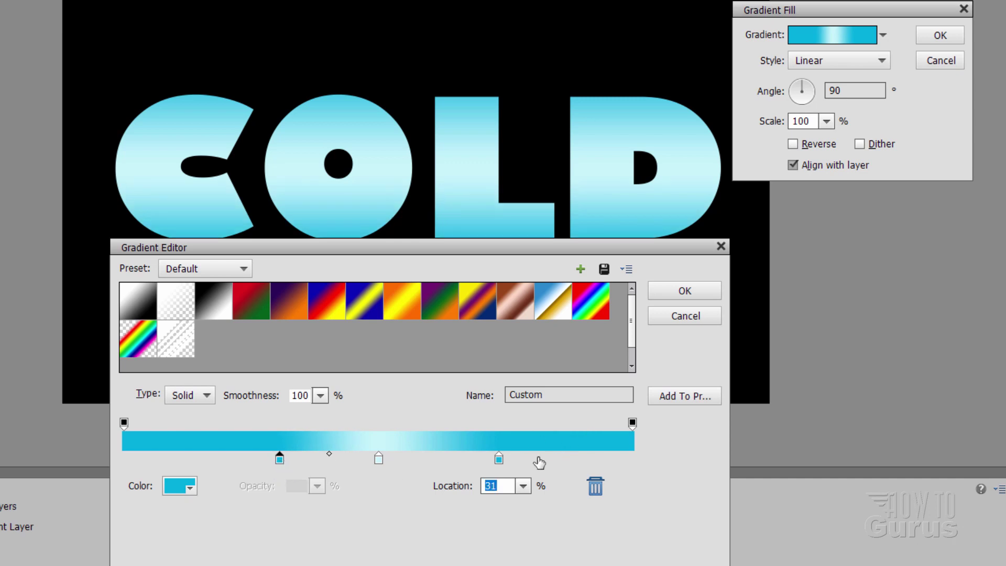
{"action": "left_click_drag", "start_coordinate": [498, 459], "coordinate": [483, 461]}
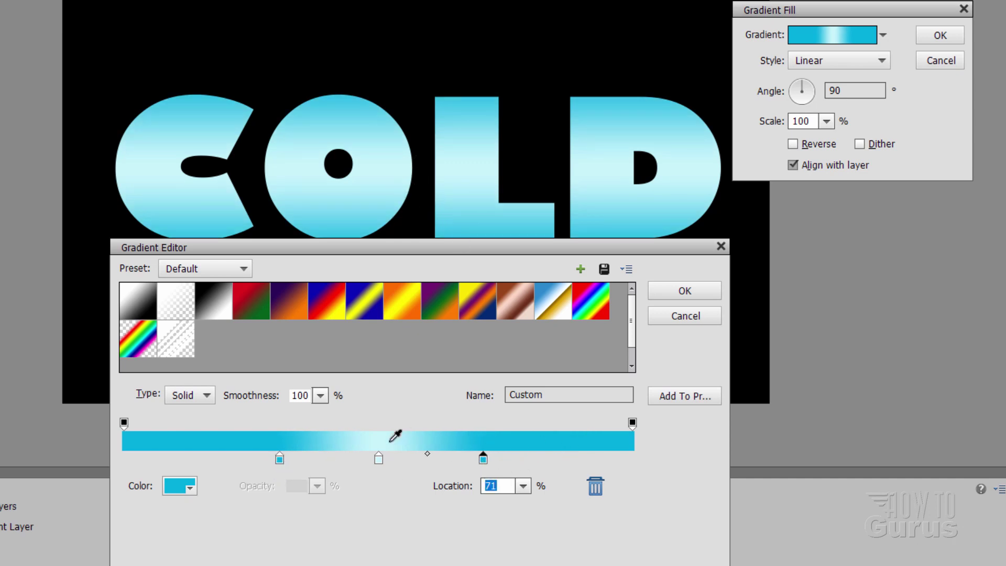
Fine-tune the pale middle stop colour and apply the gradient fill to COLD.
{"action": "left_click", "coordinate": [378, 463]}
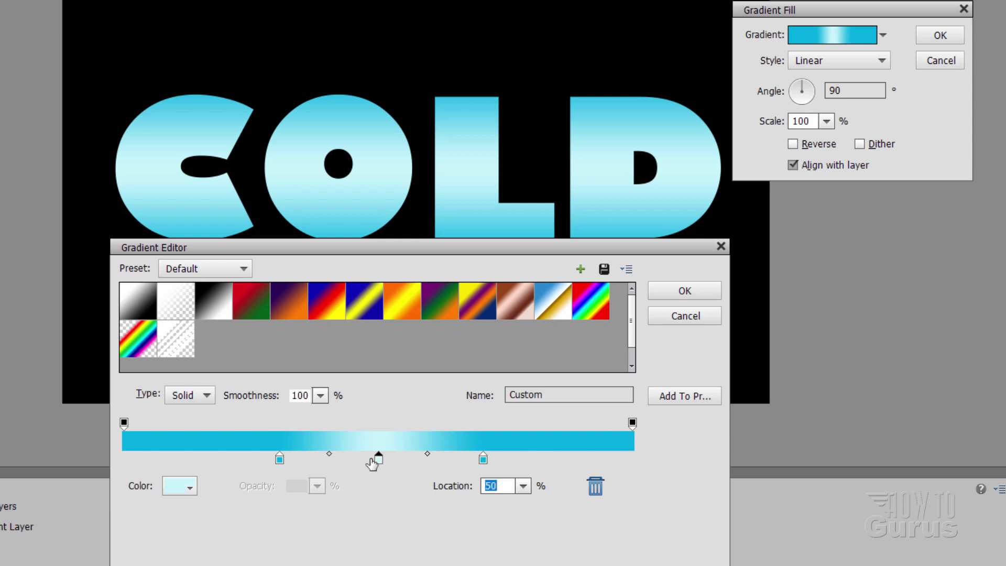
{"action": "left_click", "coordinate": [167, 490]}
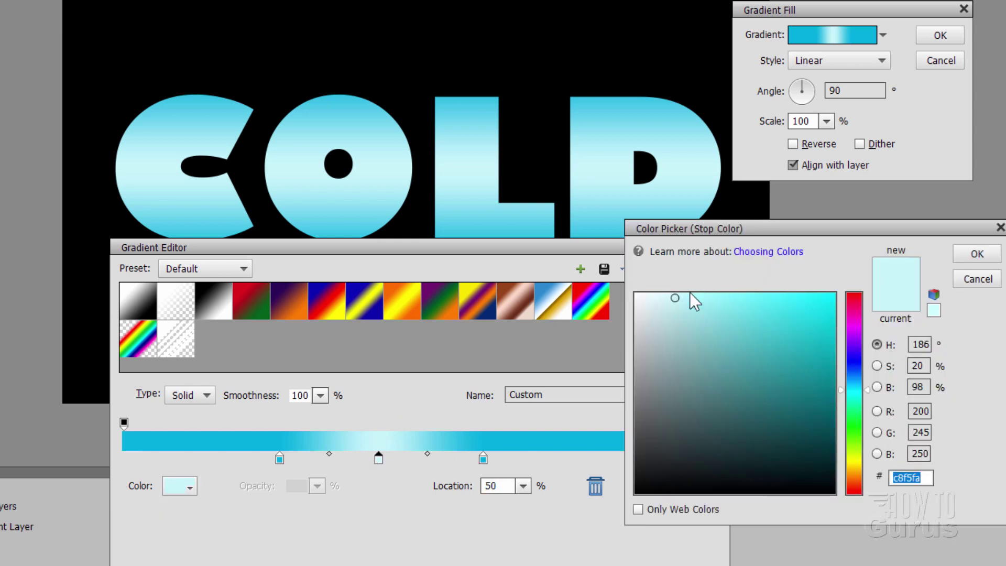
{"action": "left_click_drag", "start_coordinate": [672, 296], "coordinate": [667, 293]}
{"action": "left_click", "coordinate": [977, 254]}
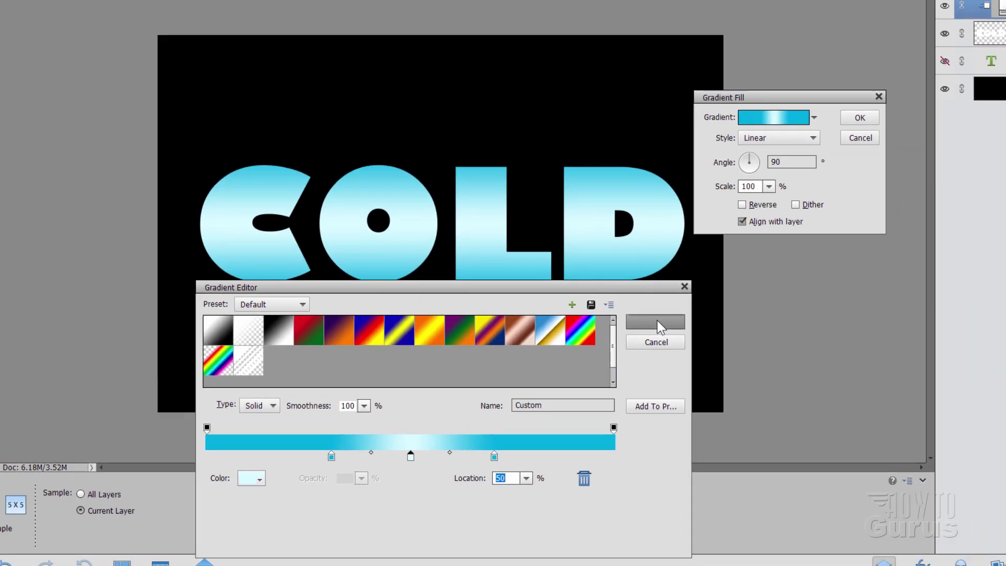
{"action": "left_click", "coordinate": [679, 295]}
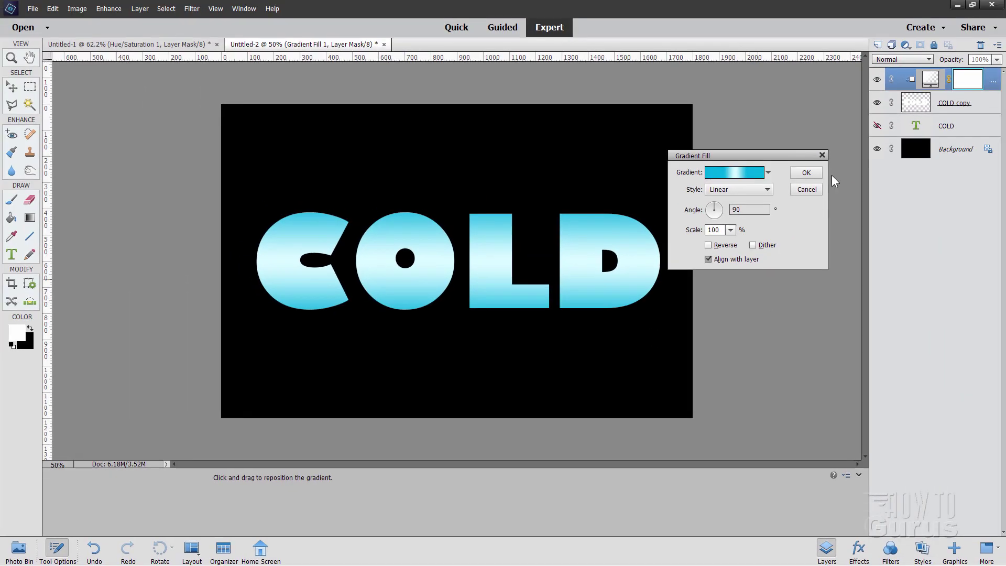
{"action": "left_click", "coordinate": [807, 173]}
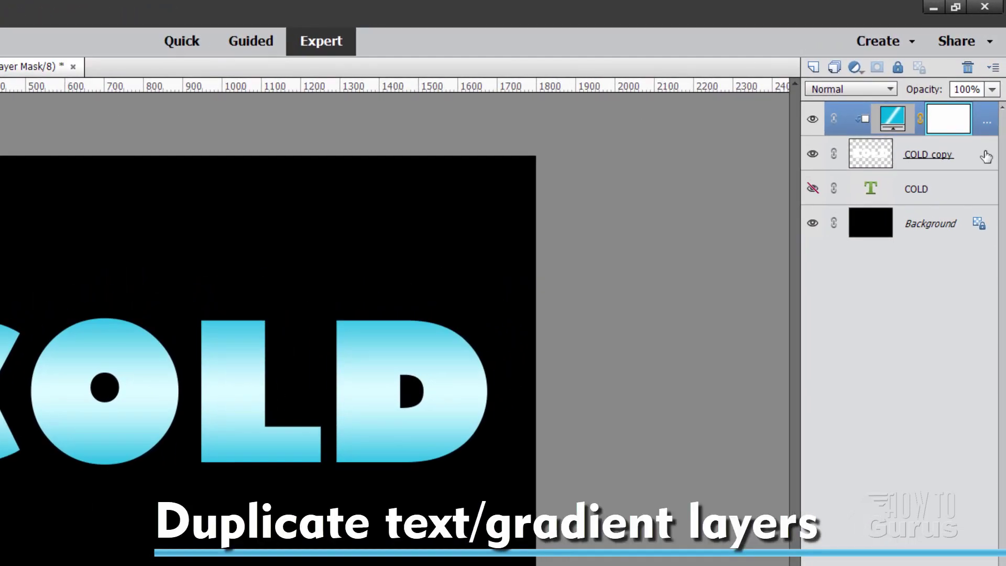
Duplicate the COLD copy text layer together with its gradient layer.
{"action": "left_click", "coordinate": [984, 154], "text": "ctrl"}
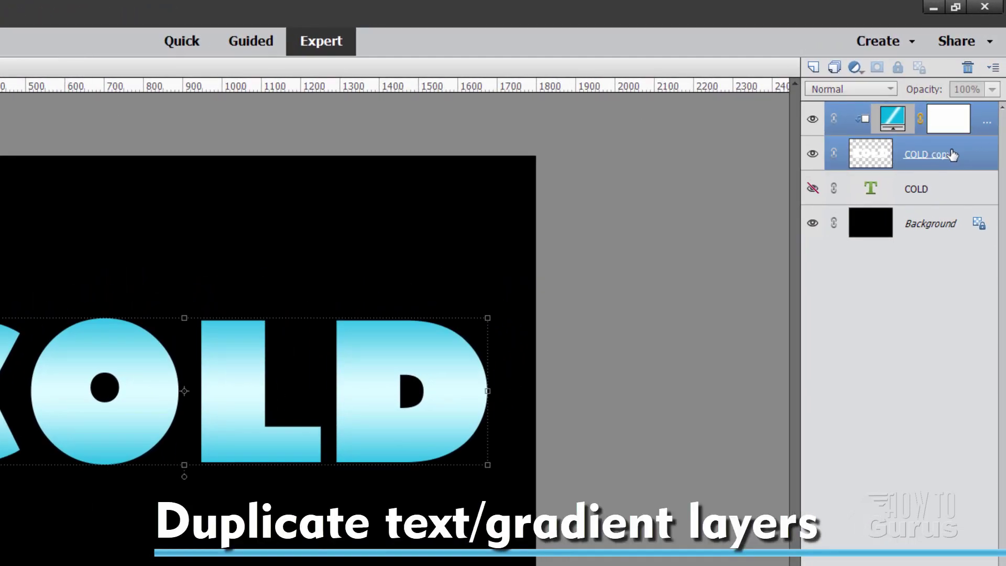
{"action": "right_click", "coordinate": [920, 153]}
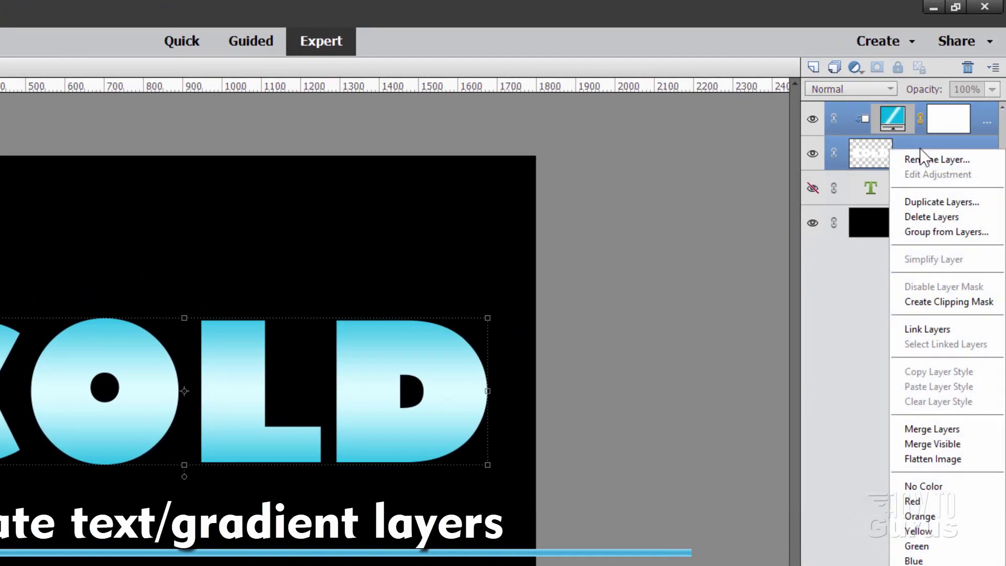
{"action": "left_click", "coordinate": [925, 197]}
{"action": "left_click", "coordinate": [381, 262]}
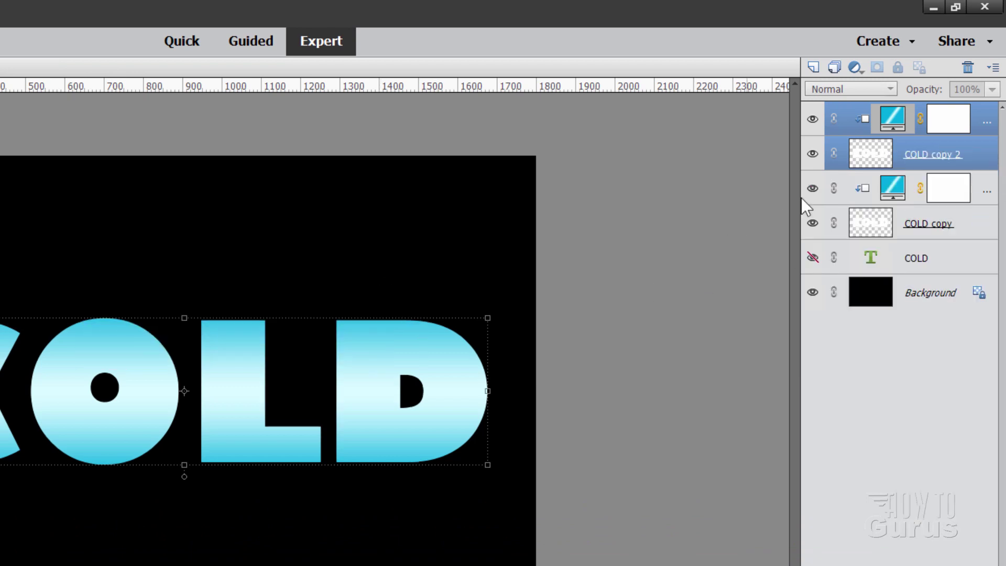
{"action": "left_click", "coordinate": [957, 118]}
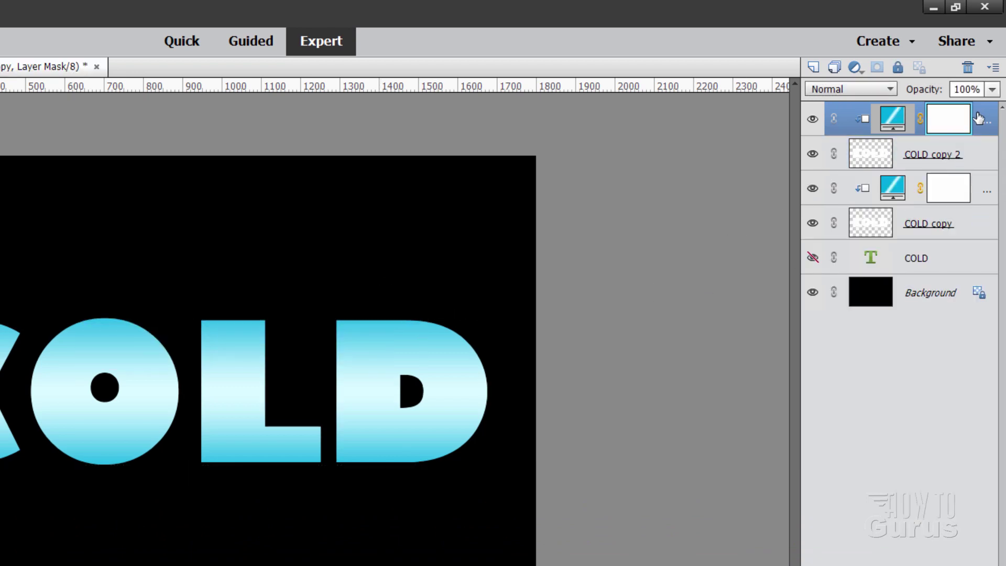
Add a new Layer 1, reset colours to black and white, and render Clouds on it.
{"action": "left_click", "coordinate": [813, 67]}
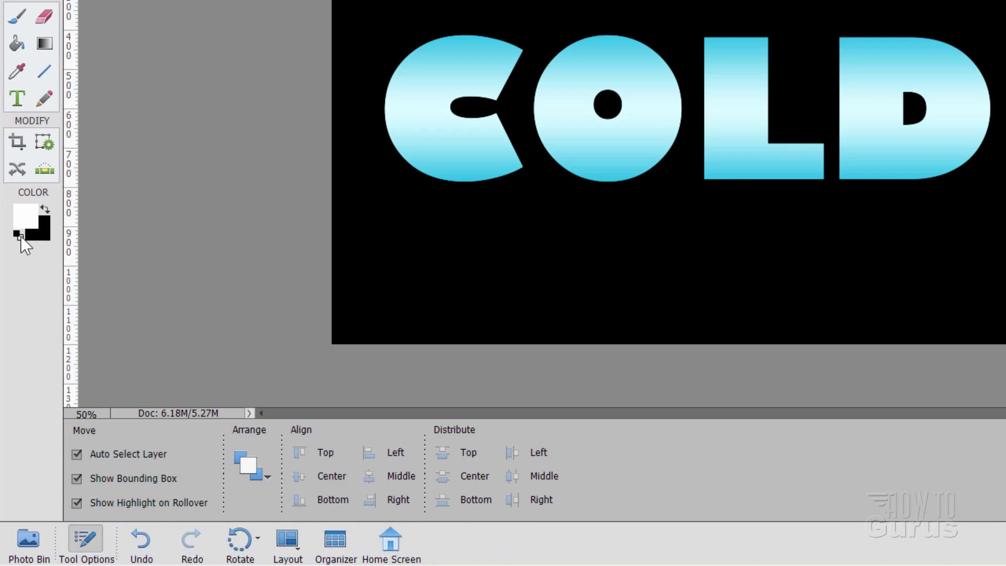
{"action": "left_click", "coordinate": [18, 234]}
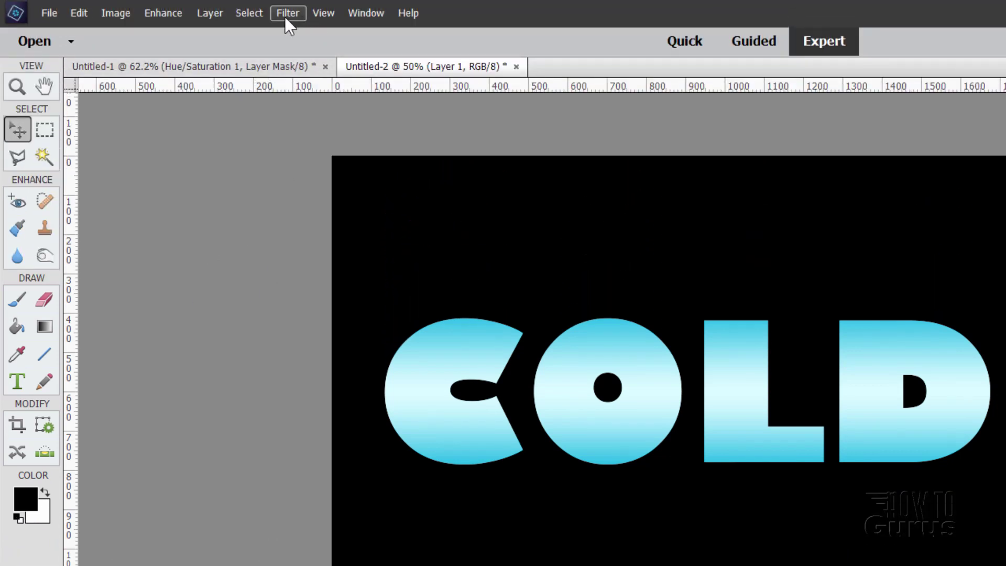
{"action": "left_click", "coordinate": [286, 16]}
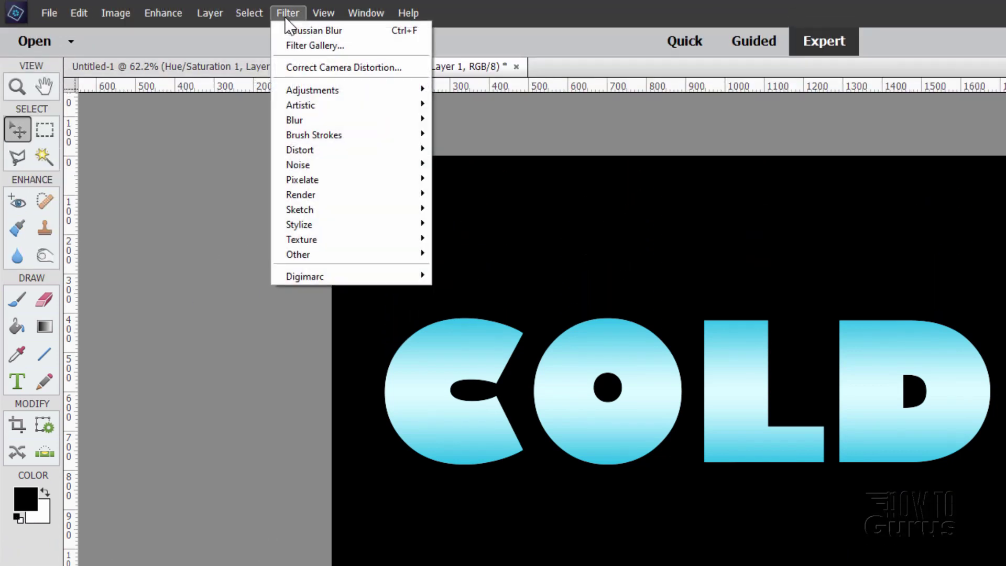
{"action": "mouse_move", "coordinate": [309, 195]}
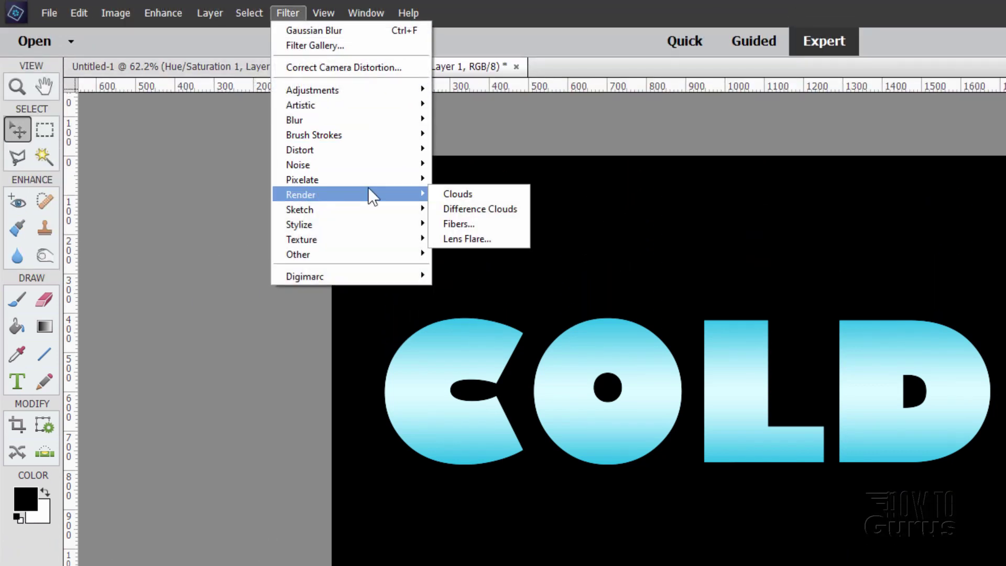
{"action": "left_click", "coordinate": [469, 198]}
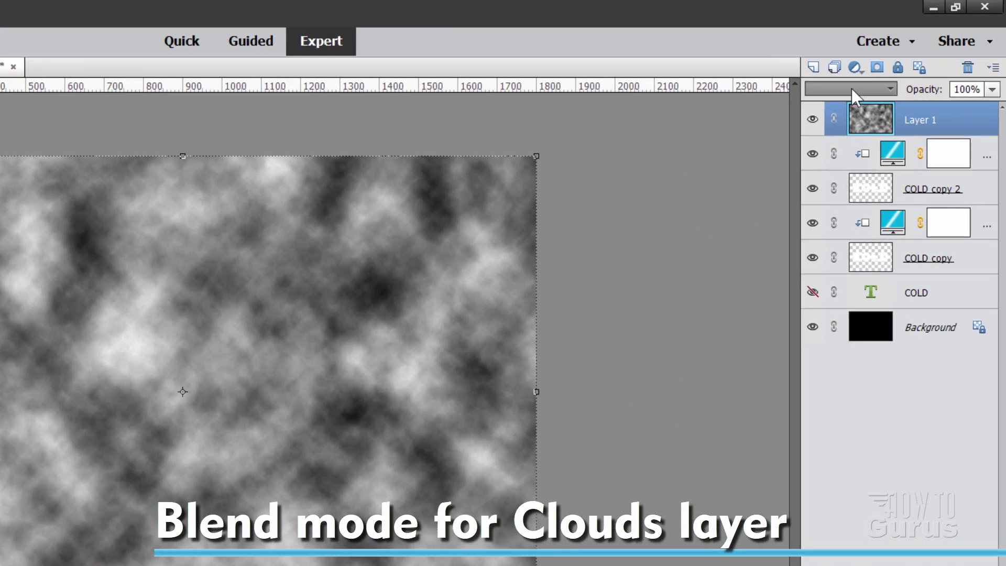
Set Layer 1 to Color Dodge, then Gaussian Blur COLD copy 2 into an icy cyan glow.
{"action": "left_click", "coordinate": [850, 89]}
{"action": "left_click", "coordinate": [846, 232]}
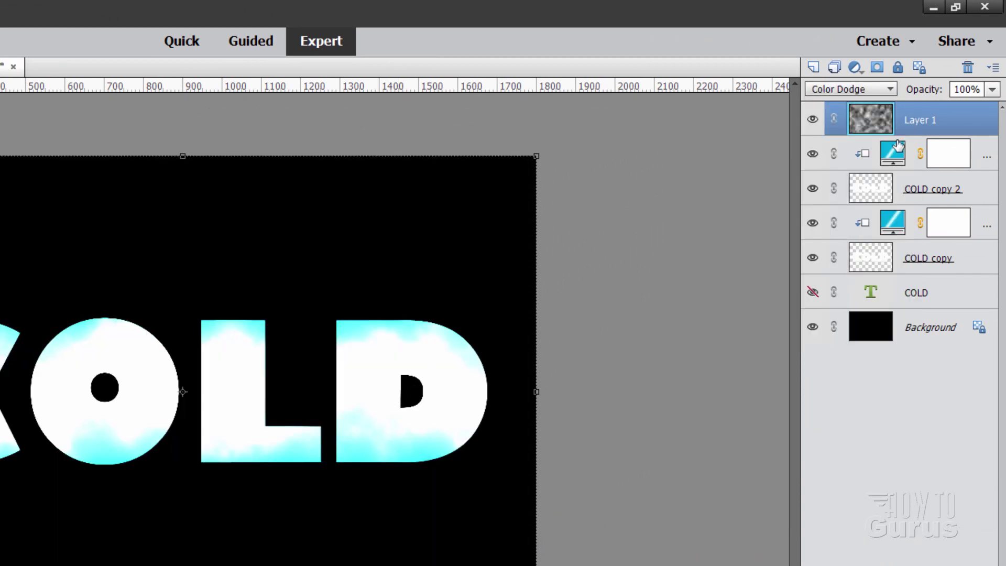
{"action": "left_click", "coordinate": [966, 190]}
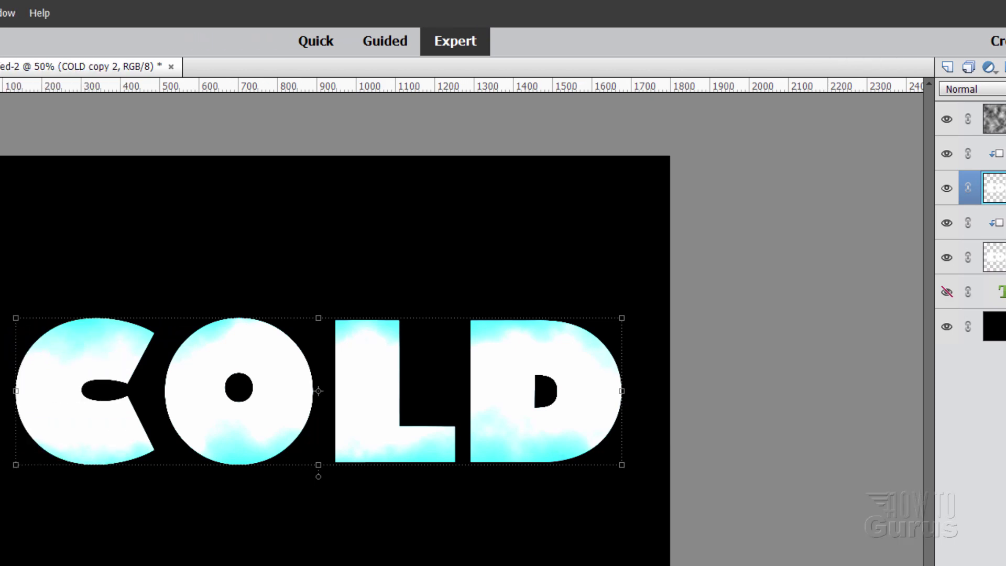
{"action": "left_click", "coordinate": [169, 11]}
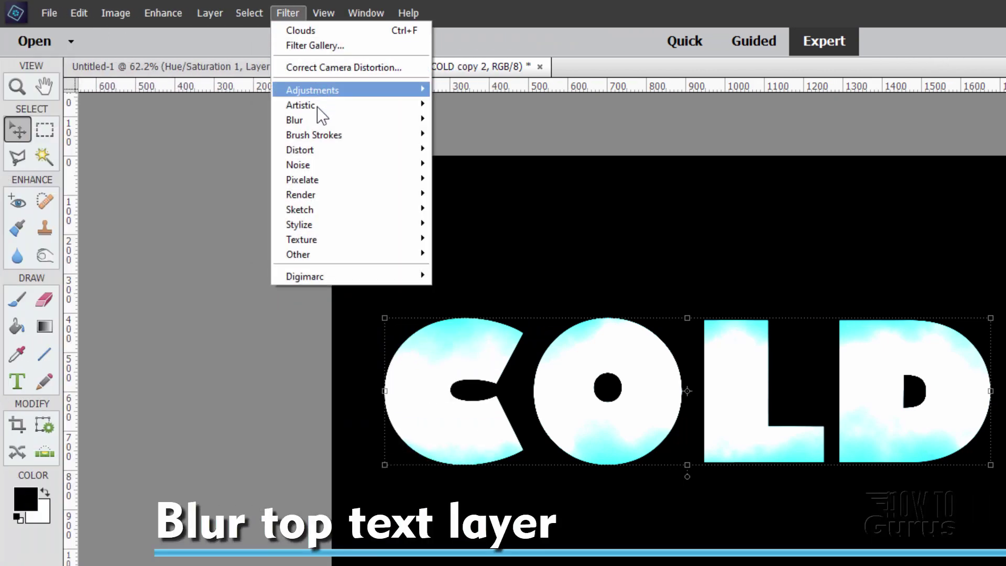
{"action": "mouse_move", "coordinate": [320, 120]}
{"action": "left_click", "coordinate": [498, 164]}
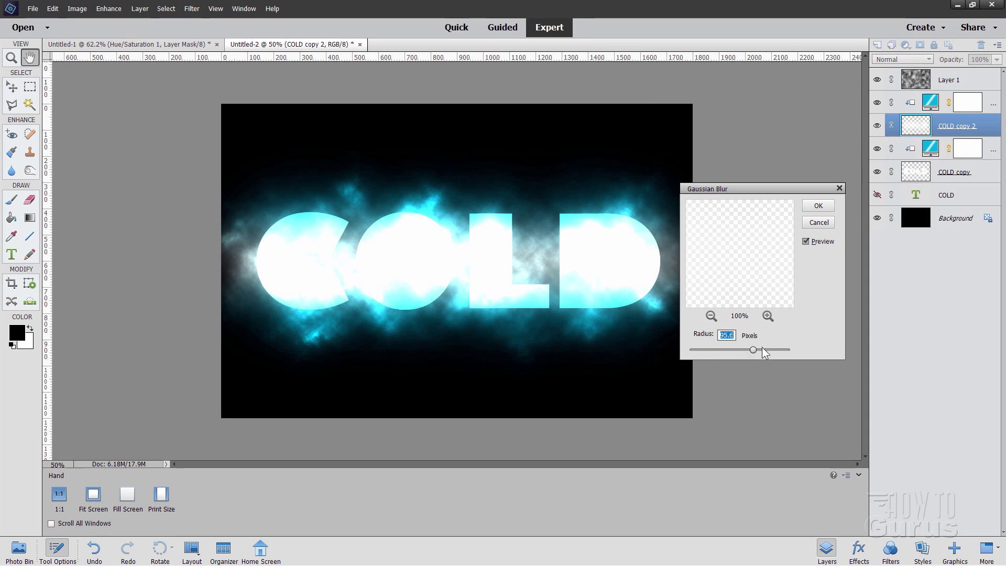
{"action": "left_click", "coordinate": [819, 205]}
Move COLD copy and its gradient layer above Layer 1.
{"action": "key", "text": "v"}
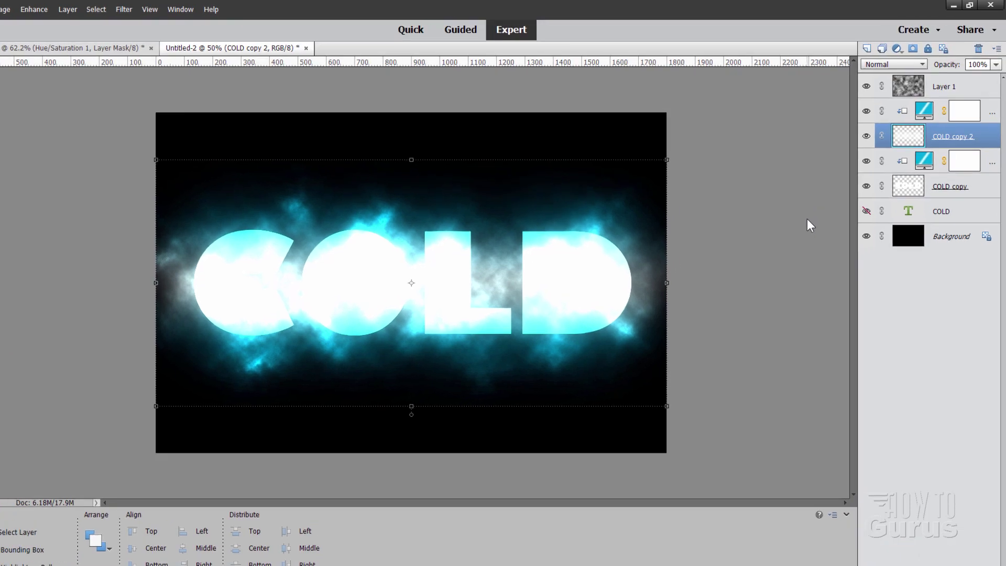
{"action": "left_click", "coordinate": [951, 187]}
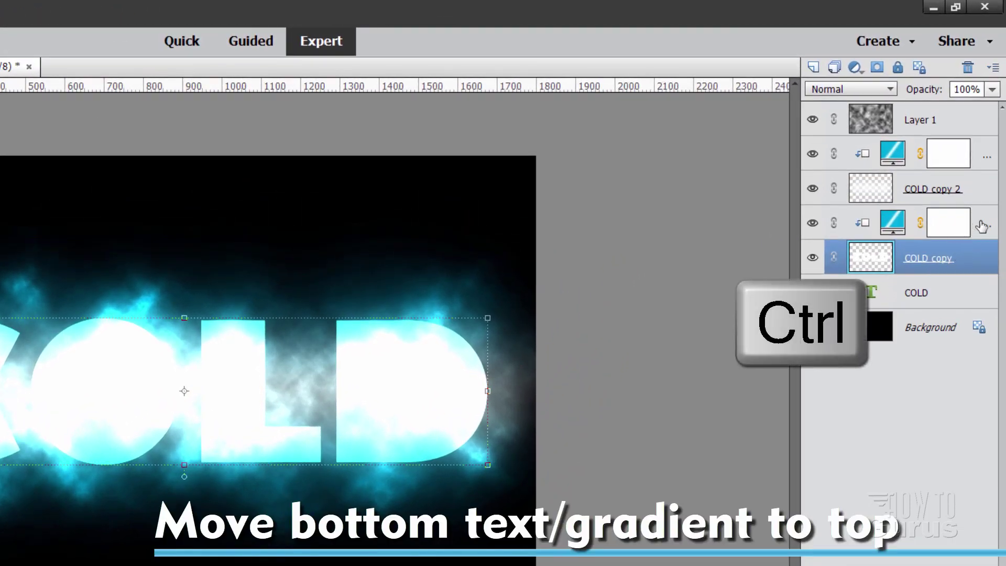
{"action": "left_click", "coordinate": [981, 227], "text": "ctrl"}
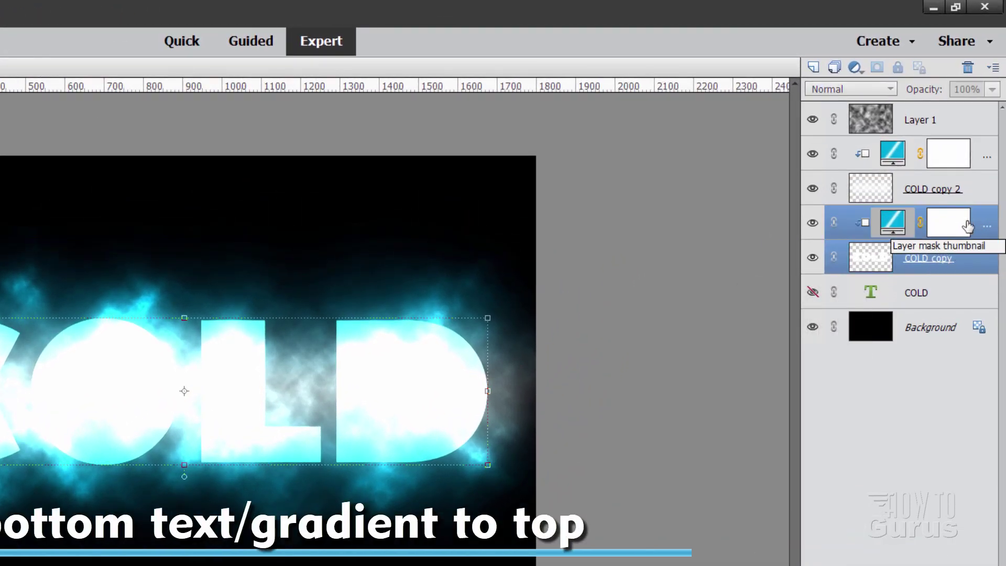
{"action": "left_click_drag", "start_coordinate": [969, 226], "coordinate": [959, 116]}
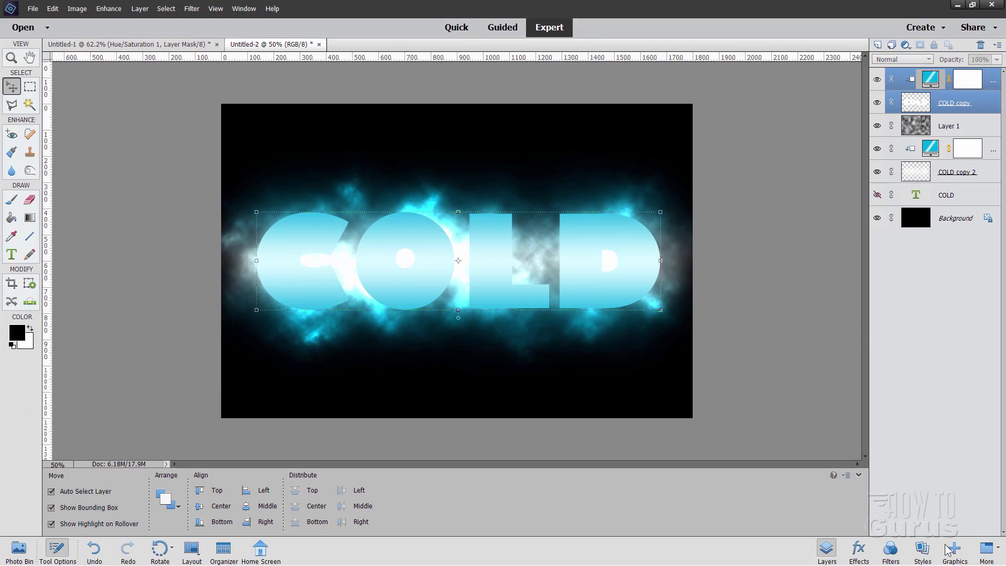
Give COLD copy a Simple Pillow Emboss bevel and the Multiply blend mode.
{"action": "left_click", "coordinate": [922, 549]}
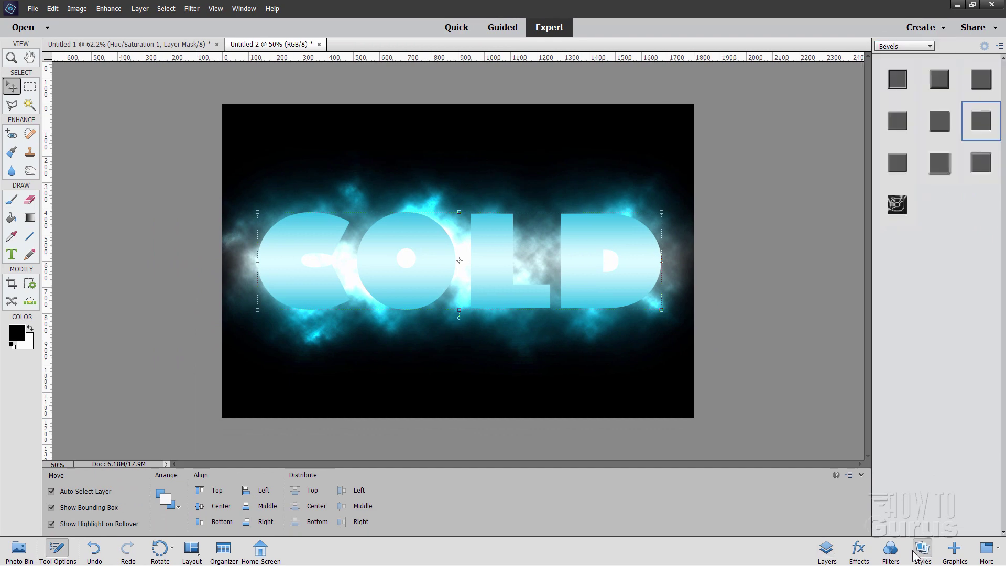
{"action": "left_click", "coordinate": [982, 130]}
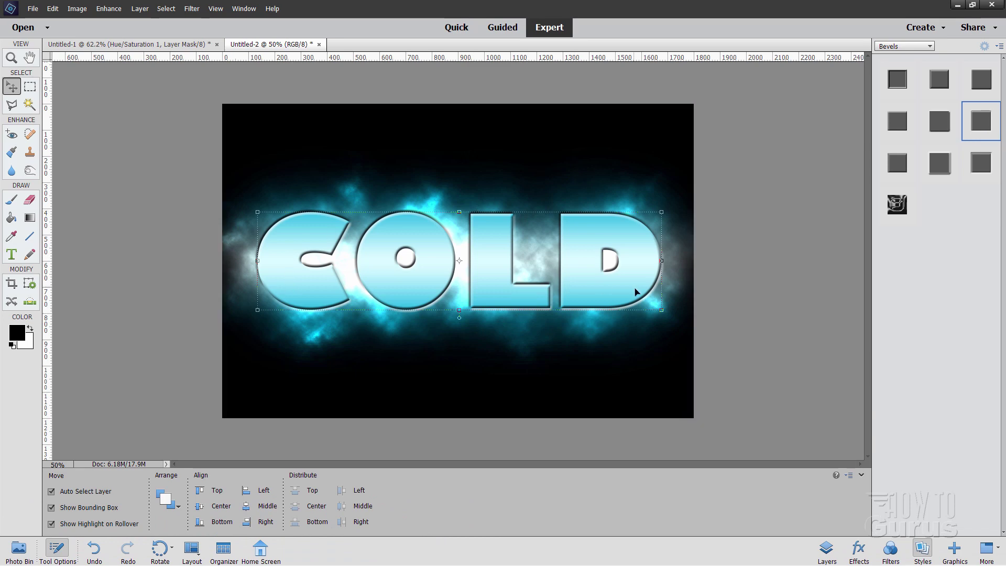
{"action": "left_click", "coordinate": [821, 552]}
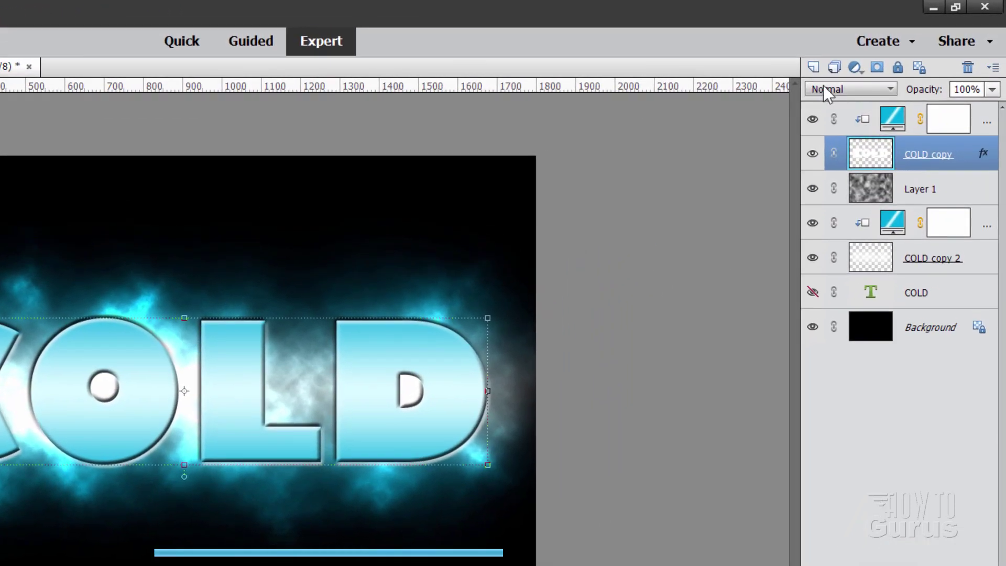
{"action": "left_click", "coordinate": [844, 79]}
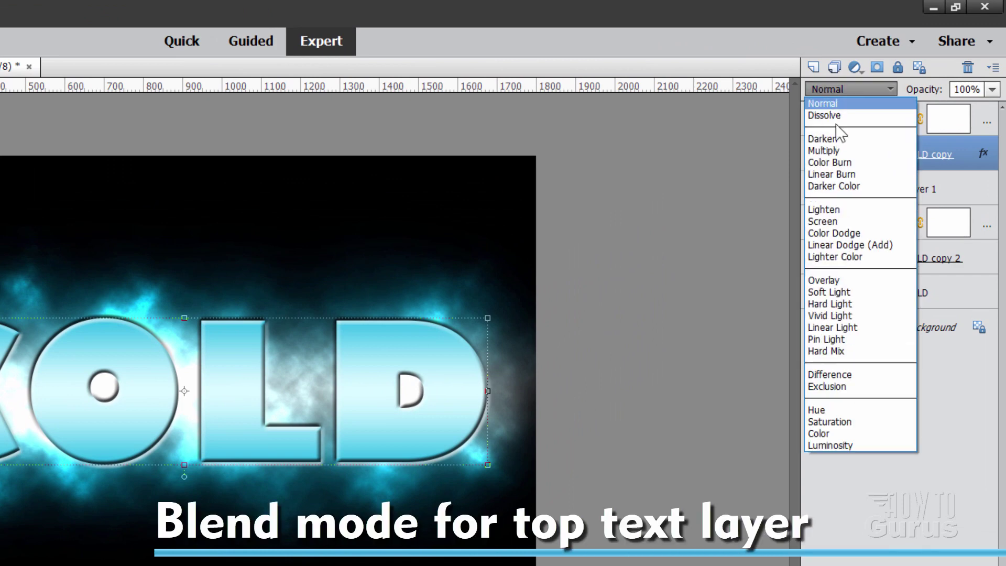
{"action": "left_click", "coordinate": [837, 150]}
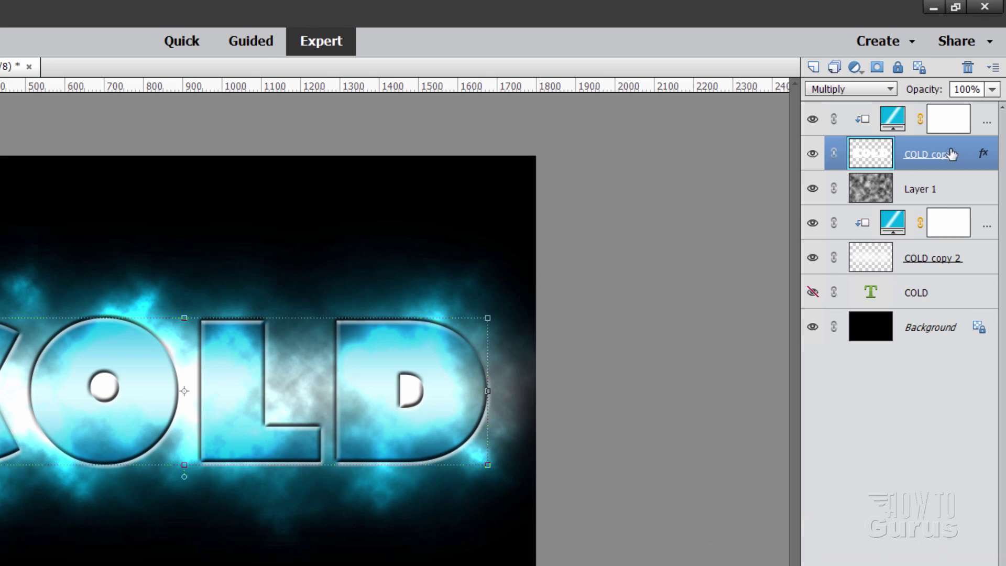
{"action": "left_click", "coordinate": [992, 122]}
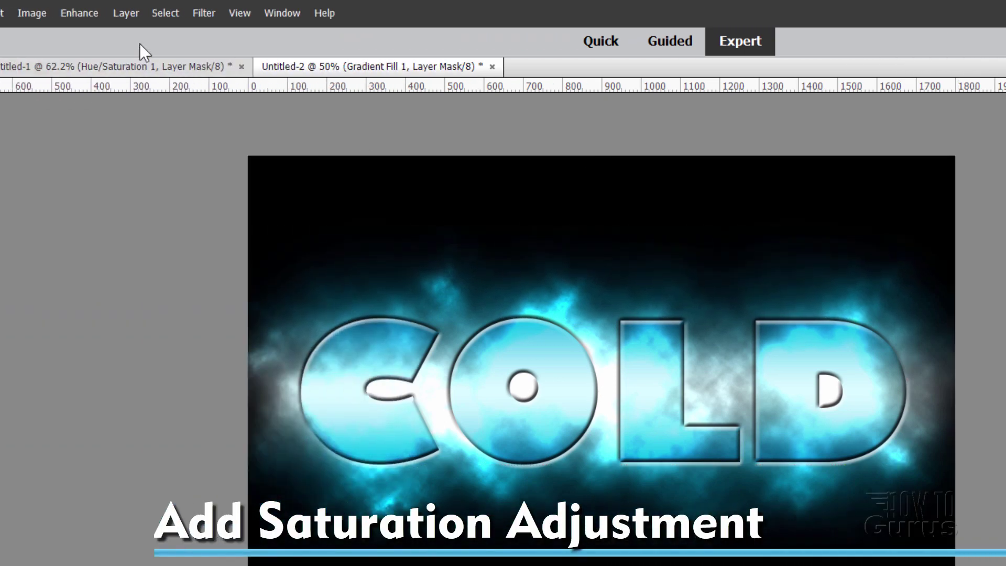
Add a Hue/Saturation adjustment layer with Saturation at +70, comparing it on and off.
{"action": "left_click", "coordinate": [143, 12]}
{"action": "mouse_move", "coordinate": [239, 138]}
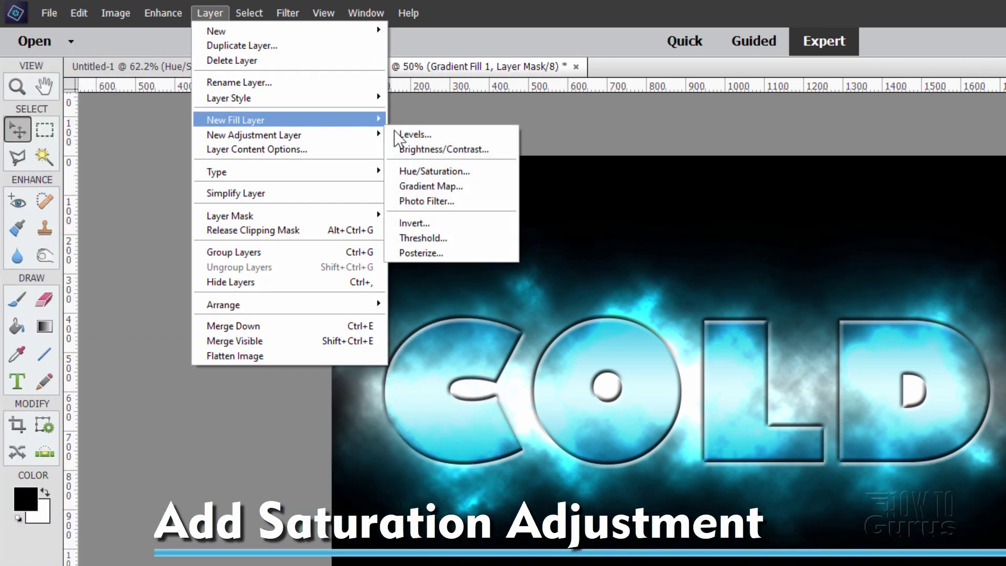
{"action": "left_click", "coordinate": [449, 172]}
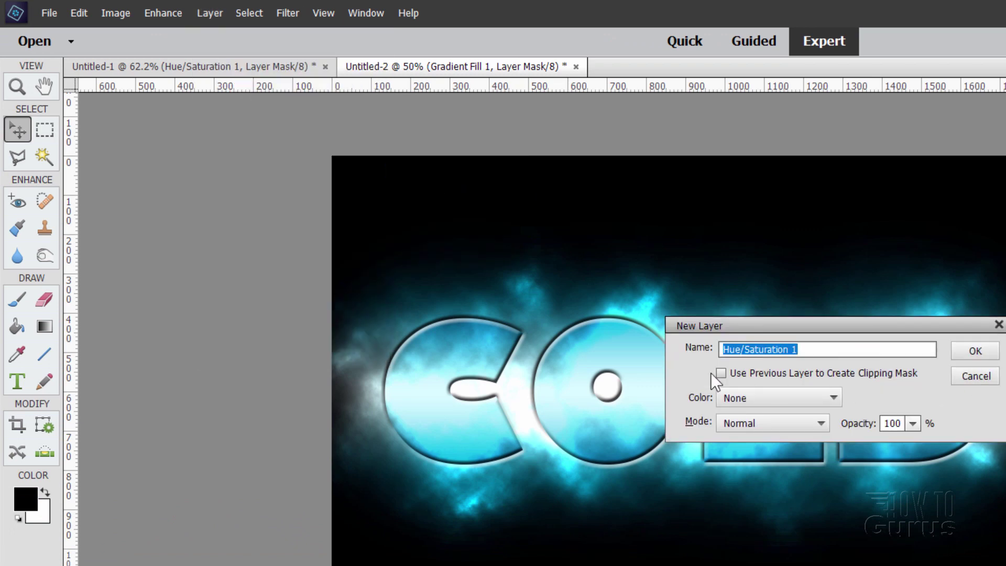
{"action": "left_click", "coordinate": [974, 358]}
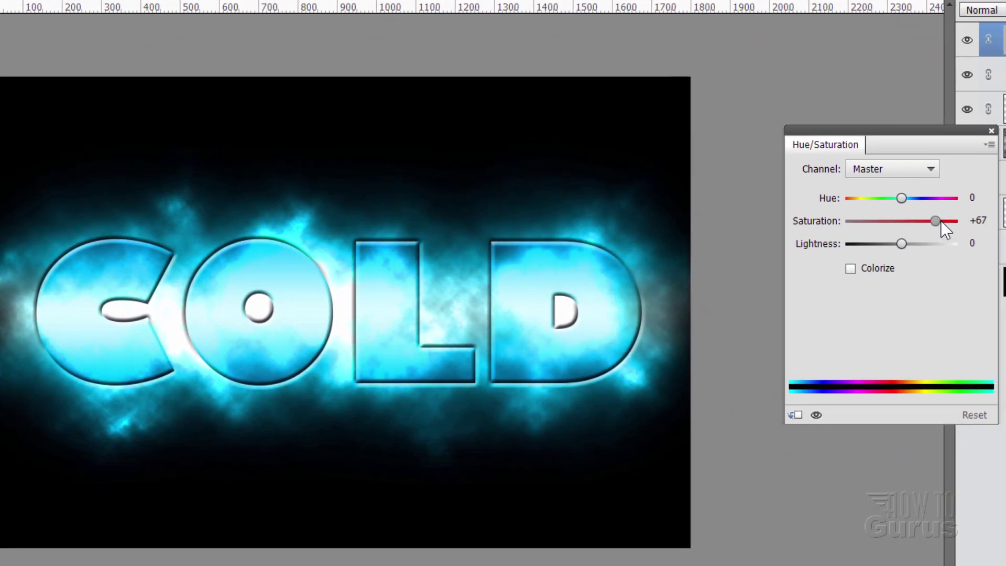
{"action": "mouse_move", "coordinate": [941, 221]}
{"action": "left_mouse_down"}
{"action": "mouse_move", "coordinate": [932, 227]}
{"action": "mouse_move", "coordinate": [950, 227]}
{"action": "mouse_move", "coordinate": [929, 234]}
{"action": "mouse_move", "coordinate": [955, 230]}
{"action": "mouse_move", "coordinate": [926, 234]}
{"action": "mouse_move", "coordinate": [978, 223]}
{"action": "mouse_move", "coordinate": [882, 238]}
{"action": "mouse_move", "coordinate": [939, 237]}
{"action": "left_mouse_up"}
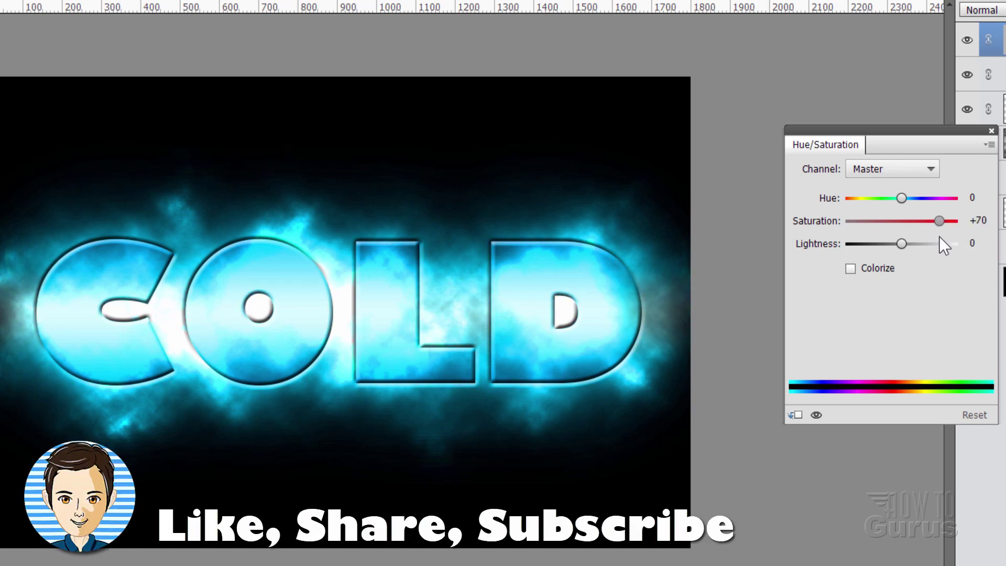
{"action": "left_click", "coordinate": [816, 415]}
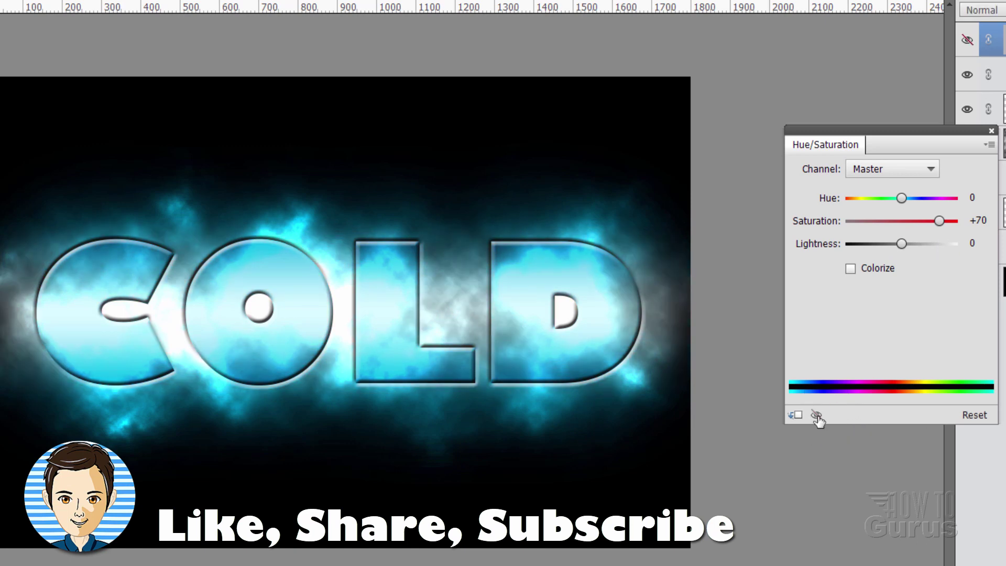
{"action": "left_click", "coordinate": [816, 415]}
{"action": "left_click", "coordinate": [991, 131]}
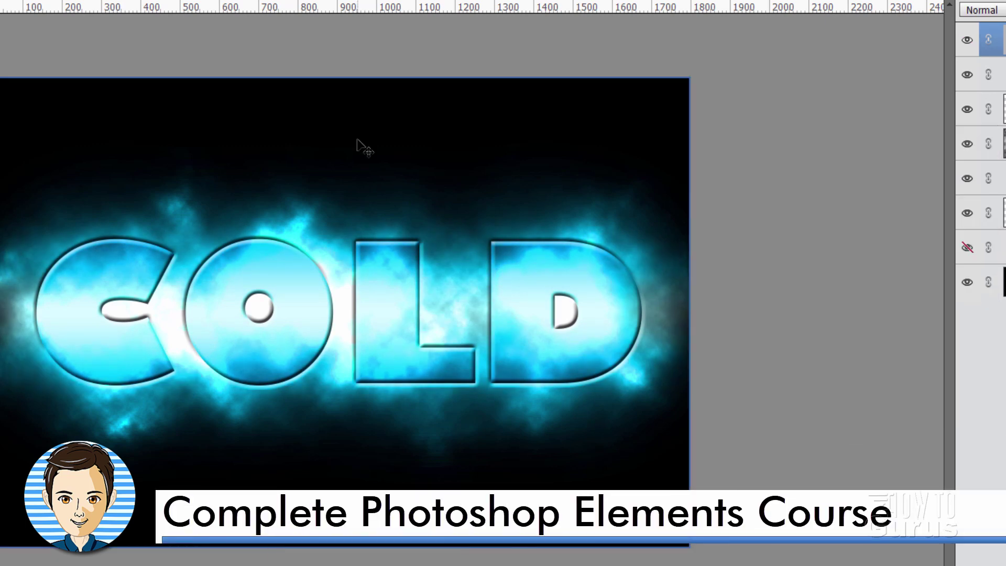